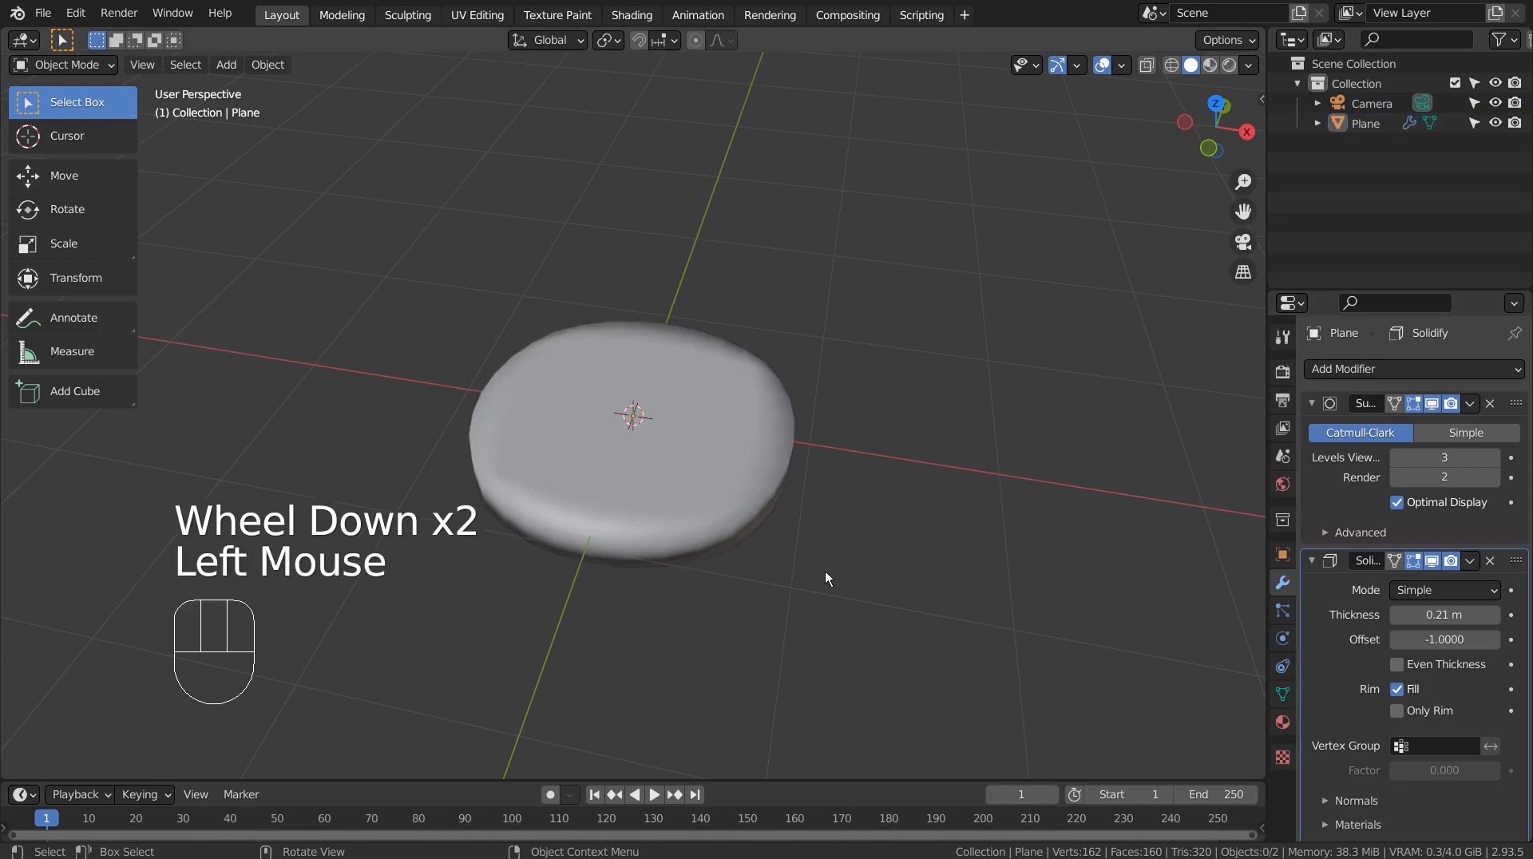
Step: Add an Archemedian spiral curve at the rounded disc's position
middle_click_drag(825, 572, 897, 511)
scroll(898, 511, "down", 2)
key("shift+a")
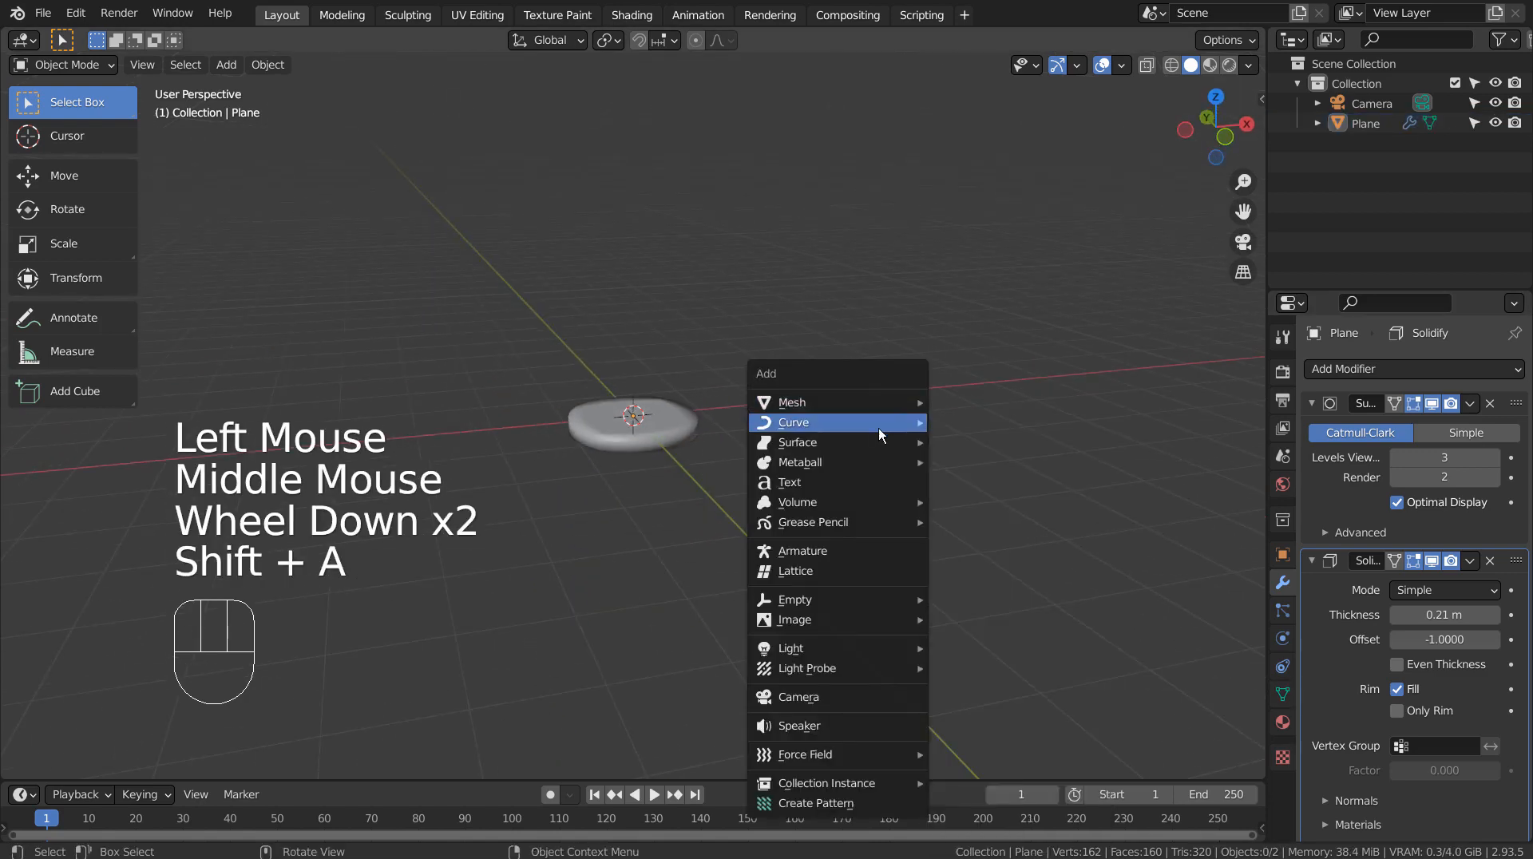
mouse_move(878, 428)
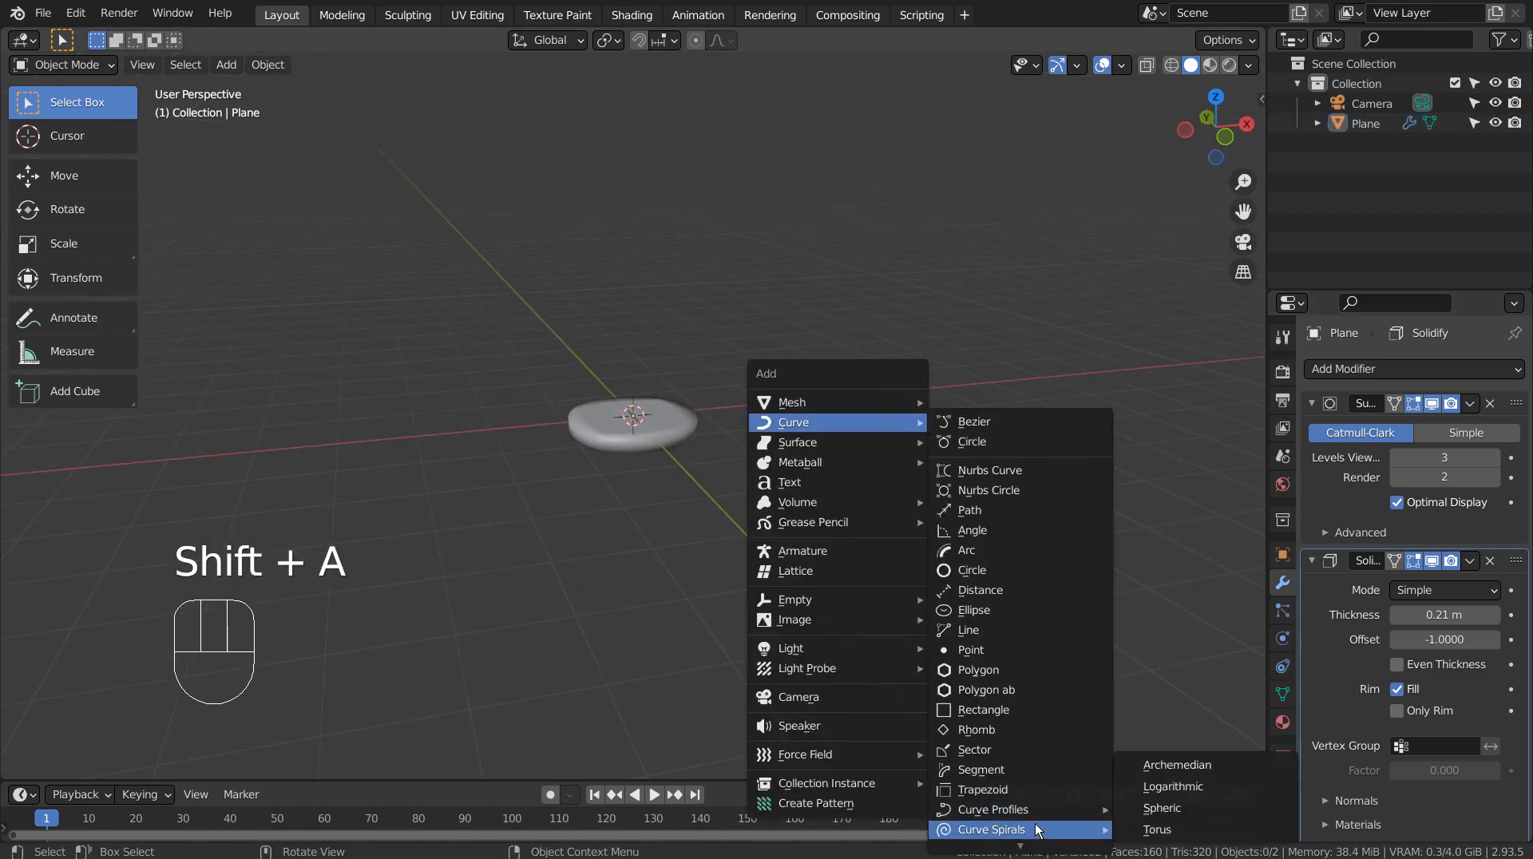
mouse_move(1049, 827)
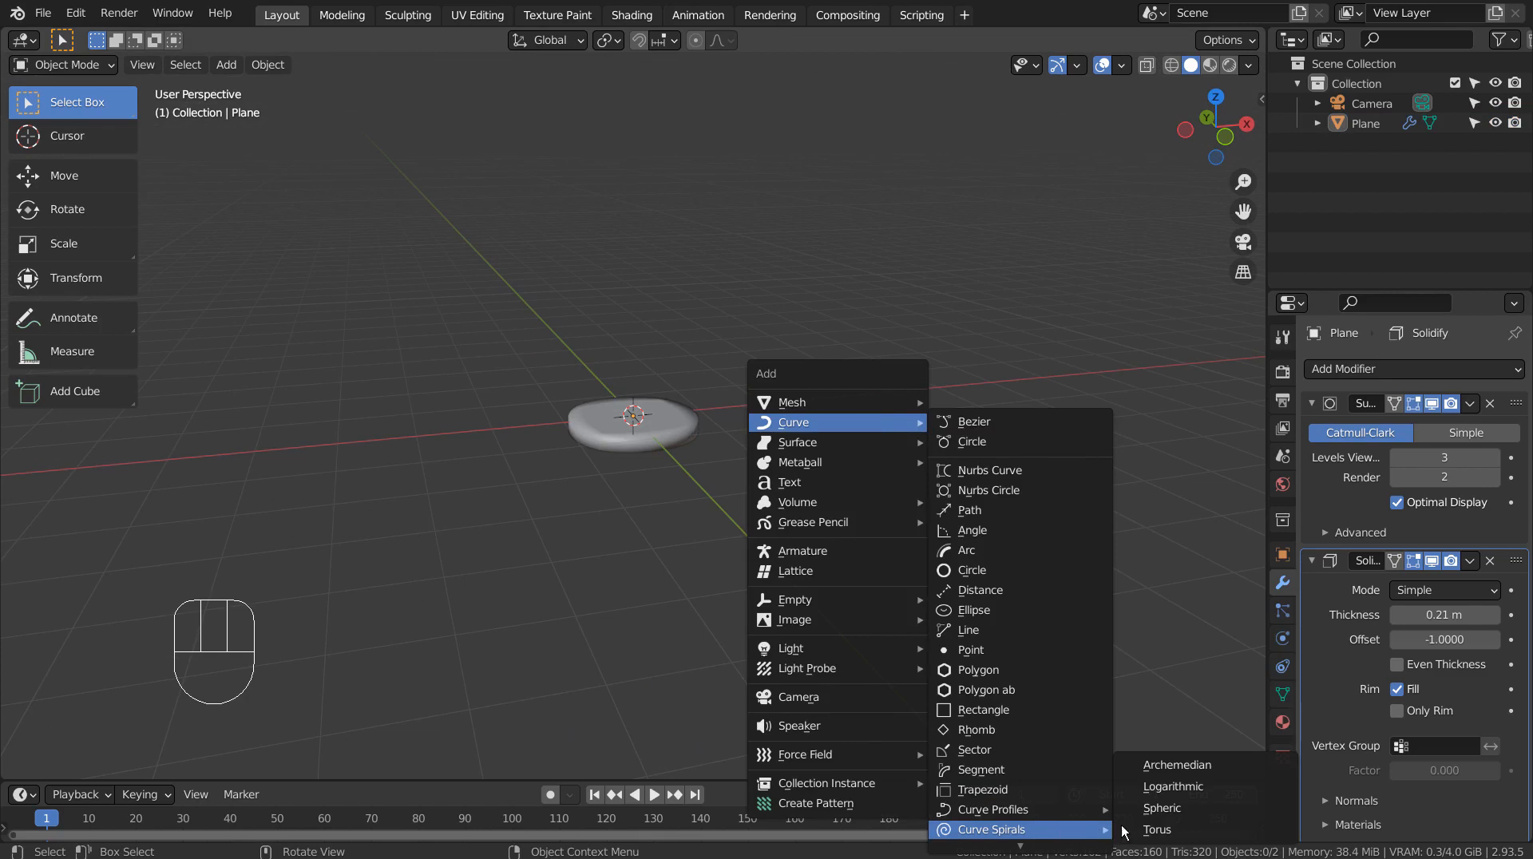
left_click(1233, 765)
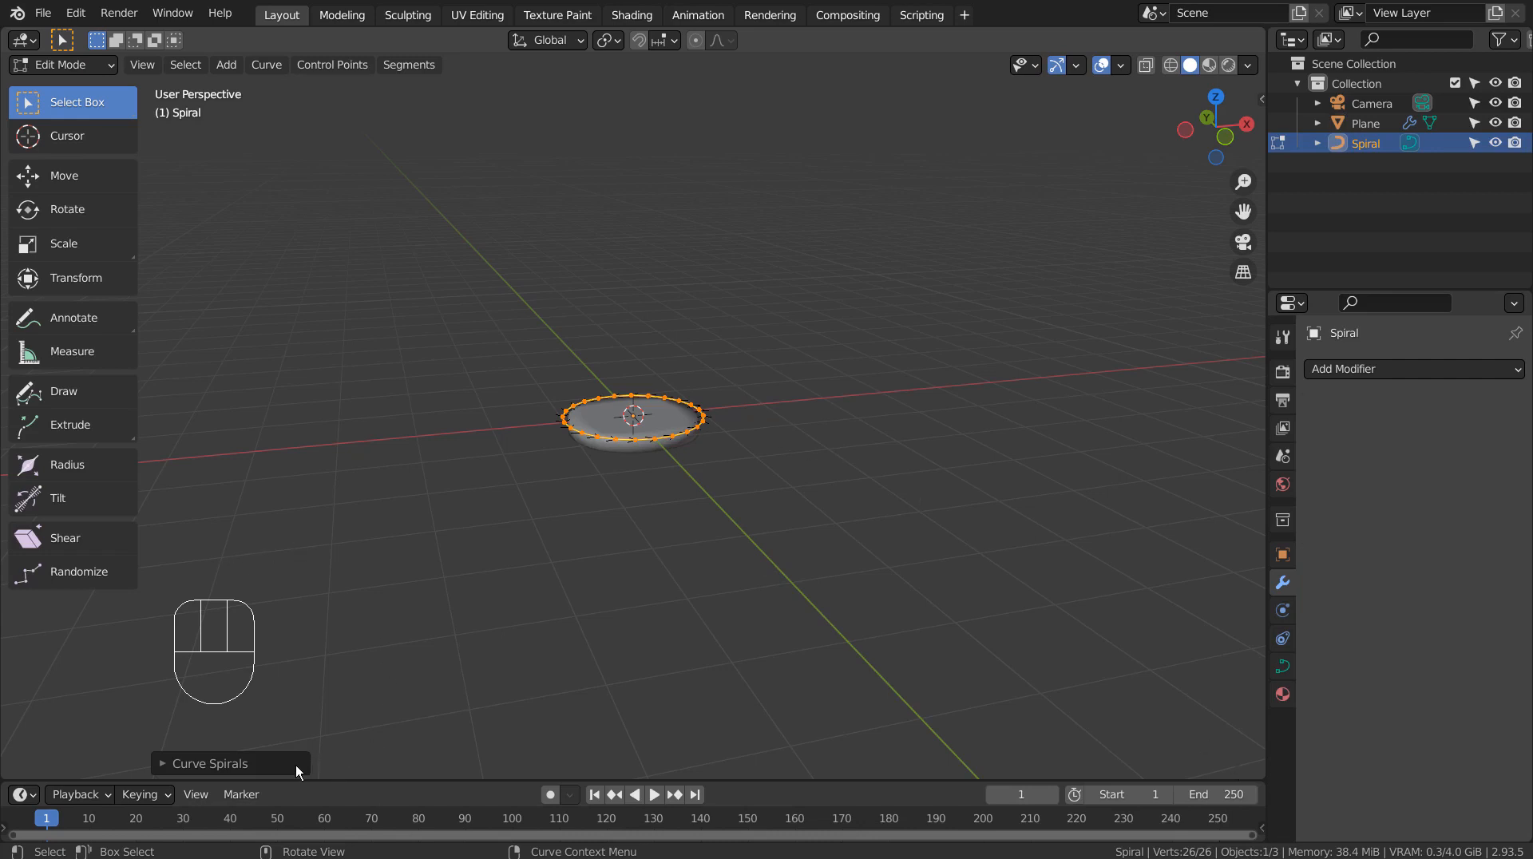
Step: Set the spiral's height to 1.00 and its number of turns to 10
left_click(289, 761)
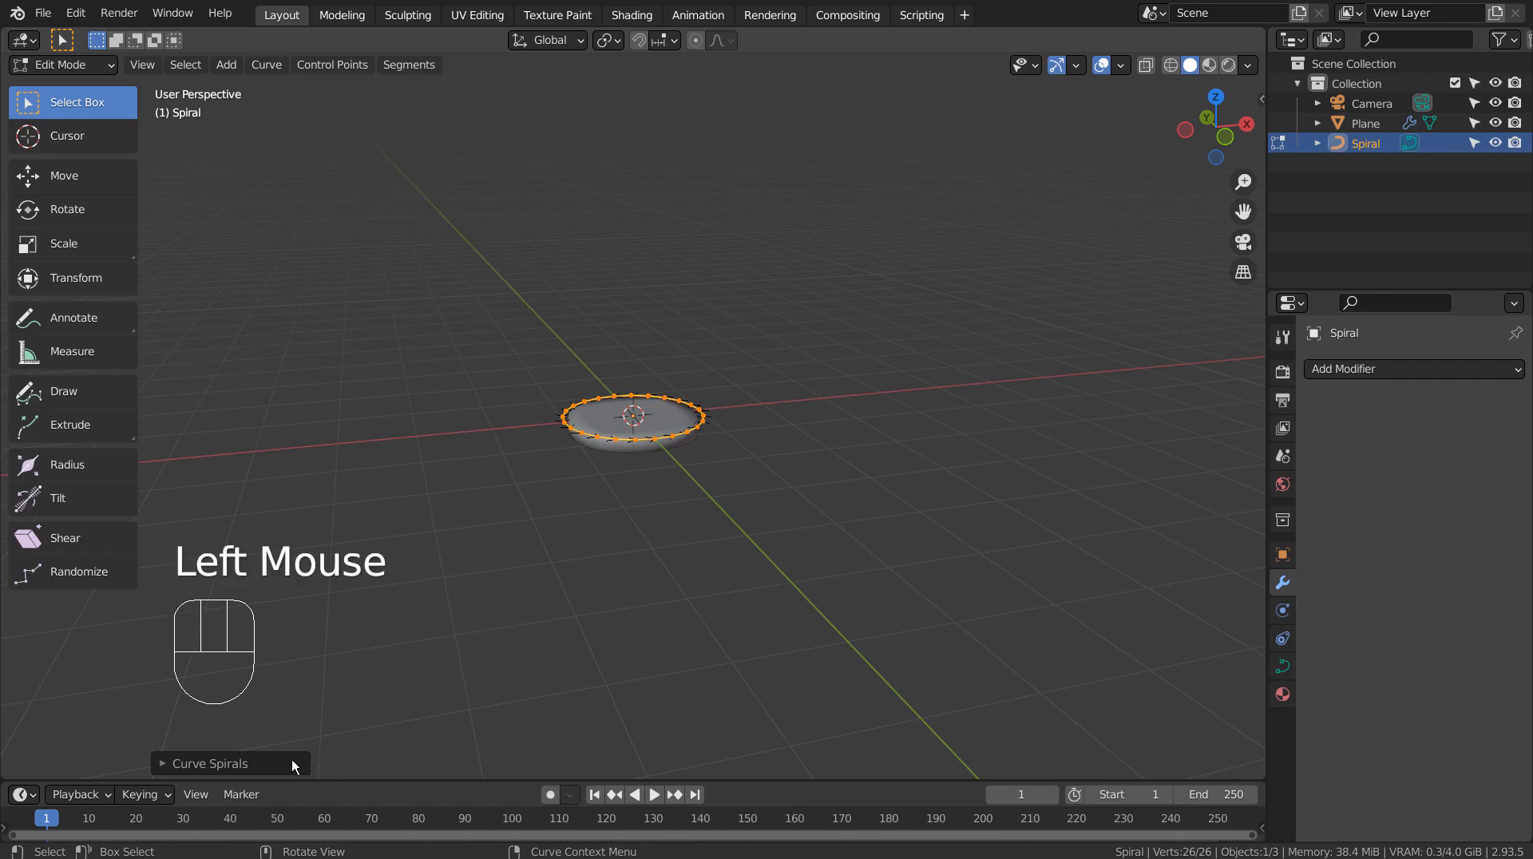
left_click(291, 759)
left_click(291, 760)
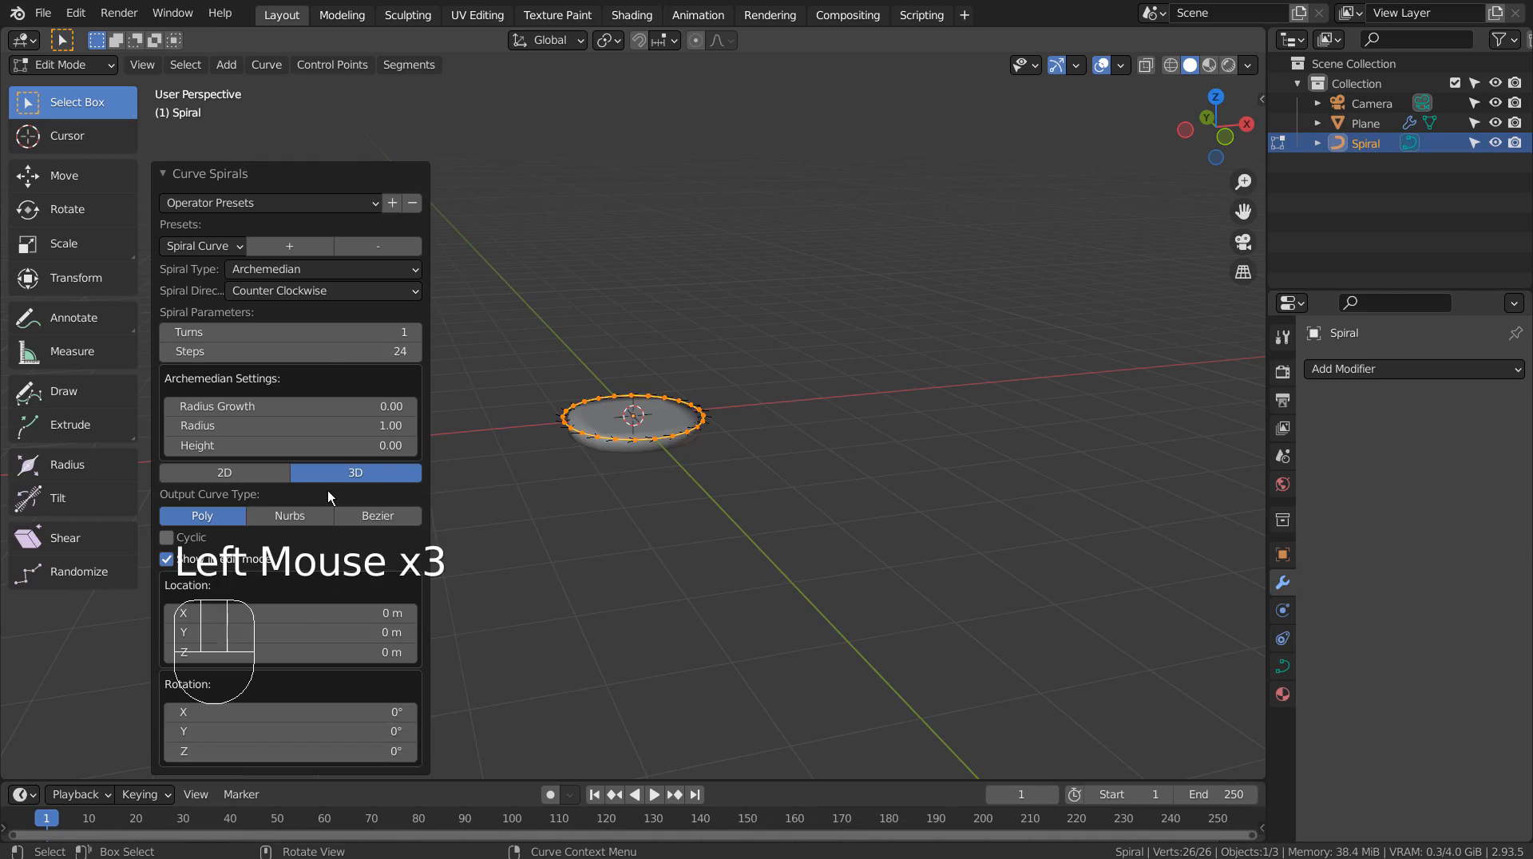
double_click(287, 444)
type("1")
key("Return")
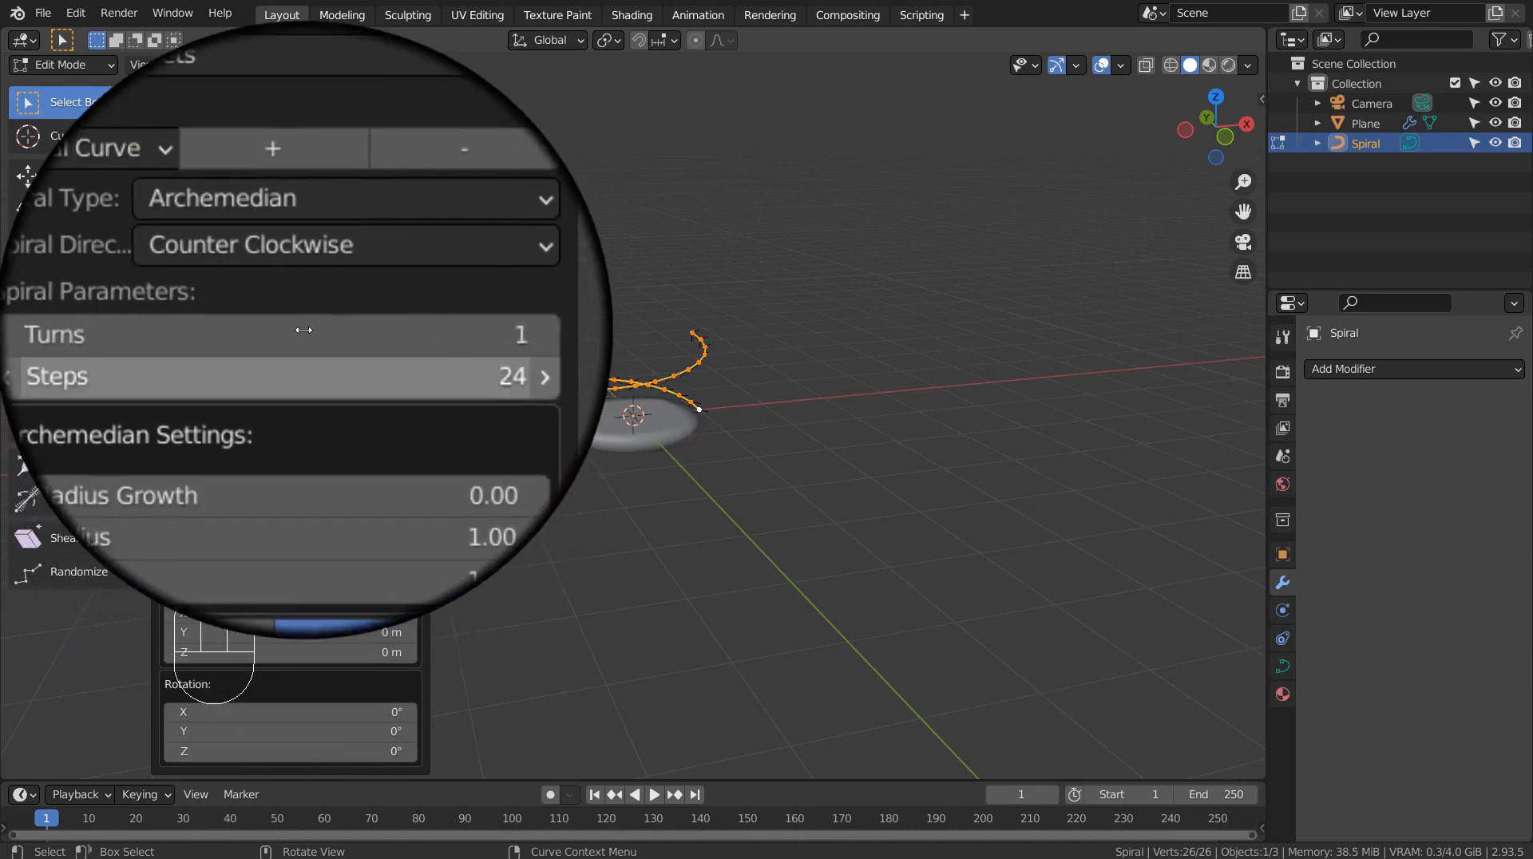
double_click(302, 326)
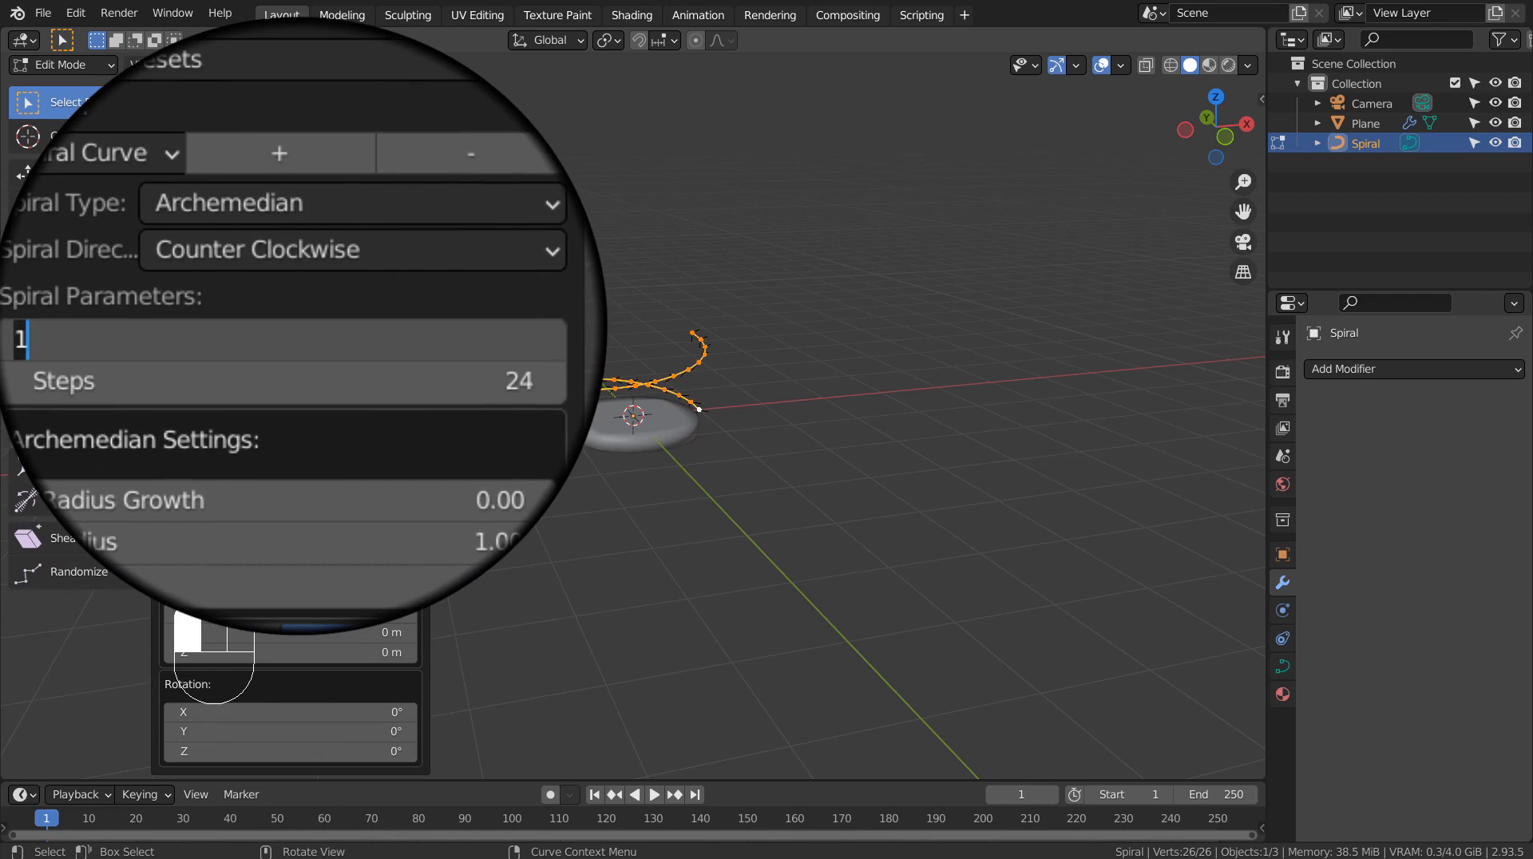
type("10")
key("Return")
scroll(864, 177, "down", 3)
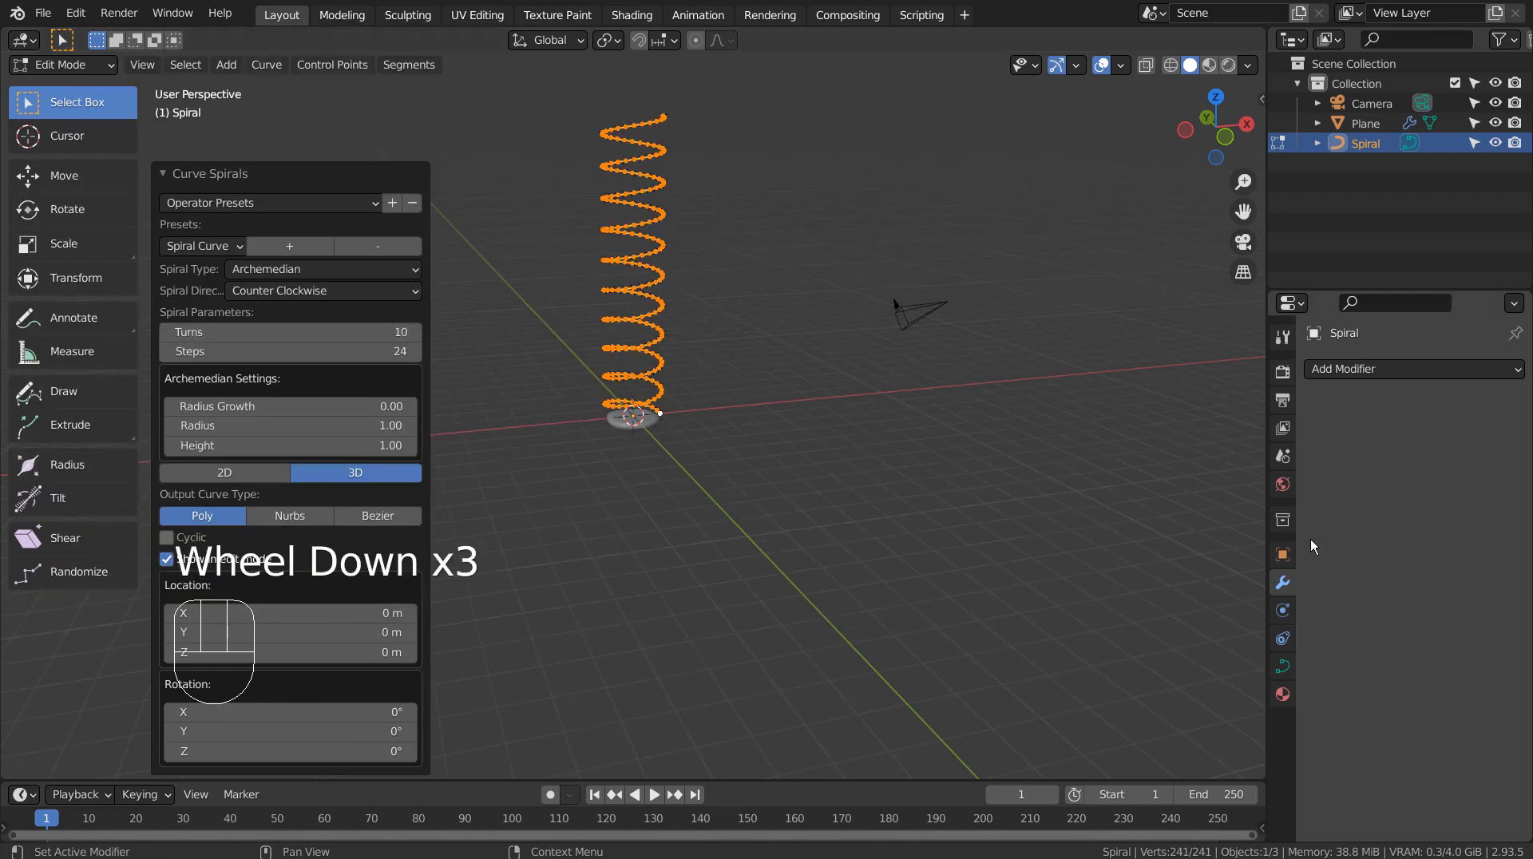
Step: Return to Object Mode and give the spiral a Simple Deform modifier set to Bend with a 180° angle
key("Tab")
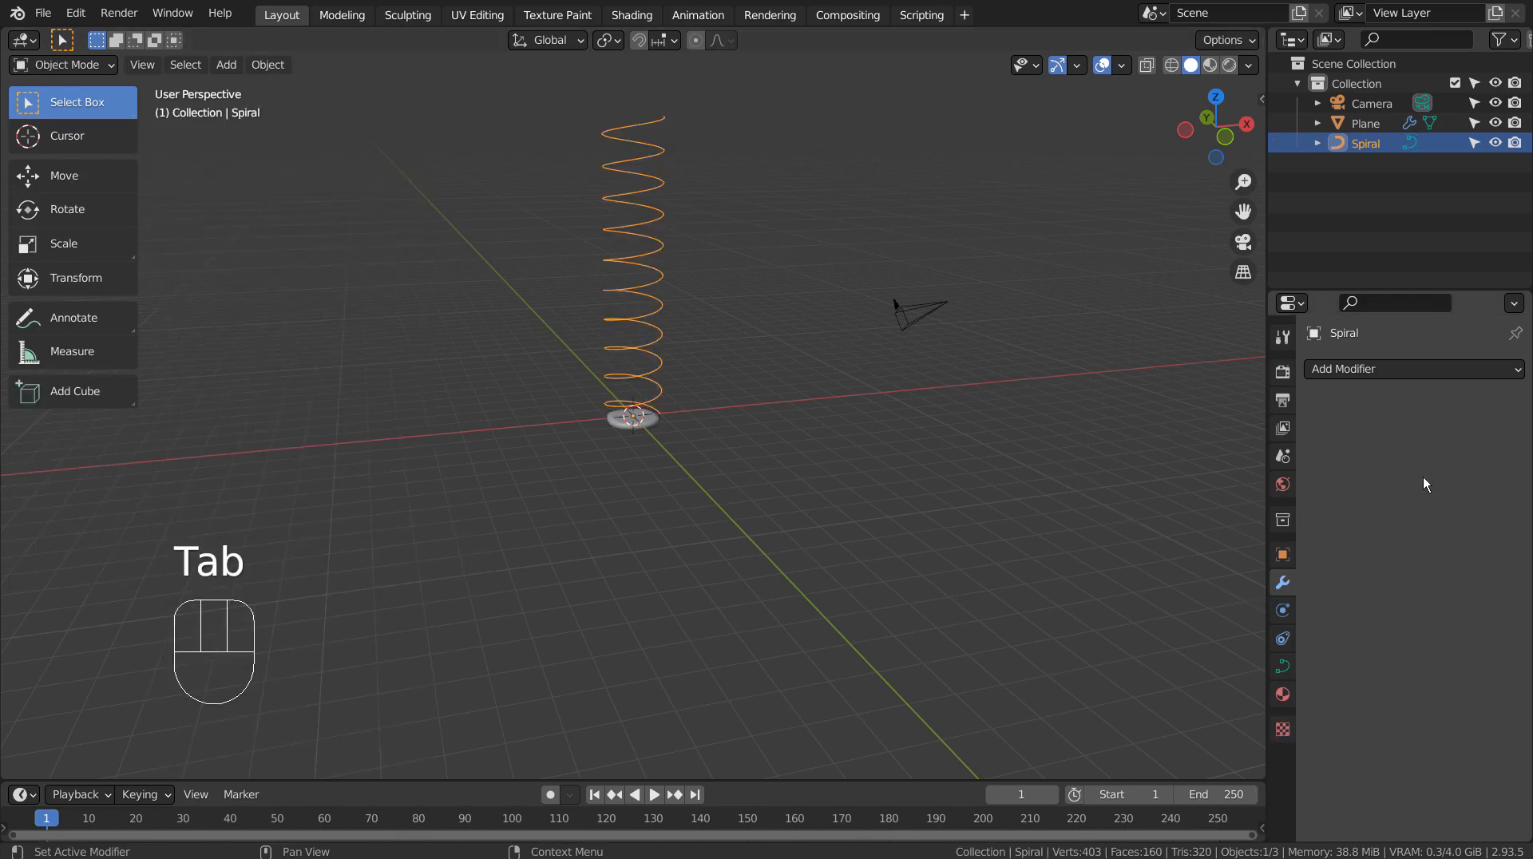
left_click(1445, 368)
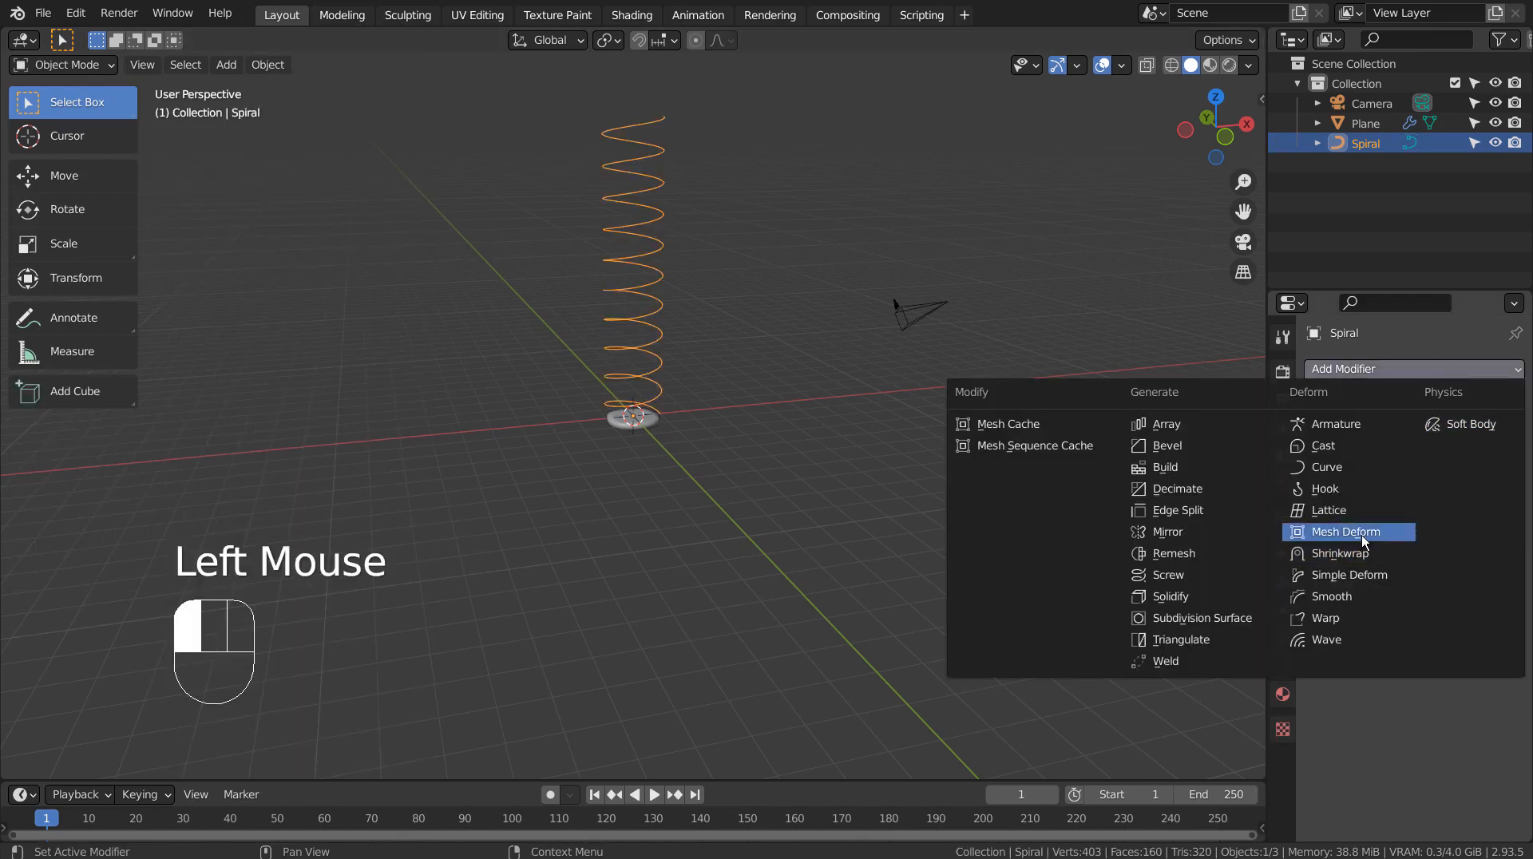
left_click(1366, 575)
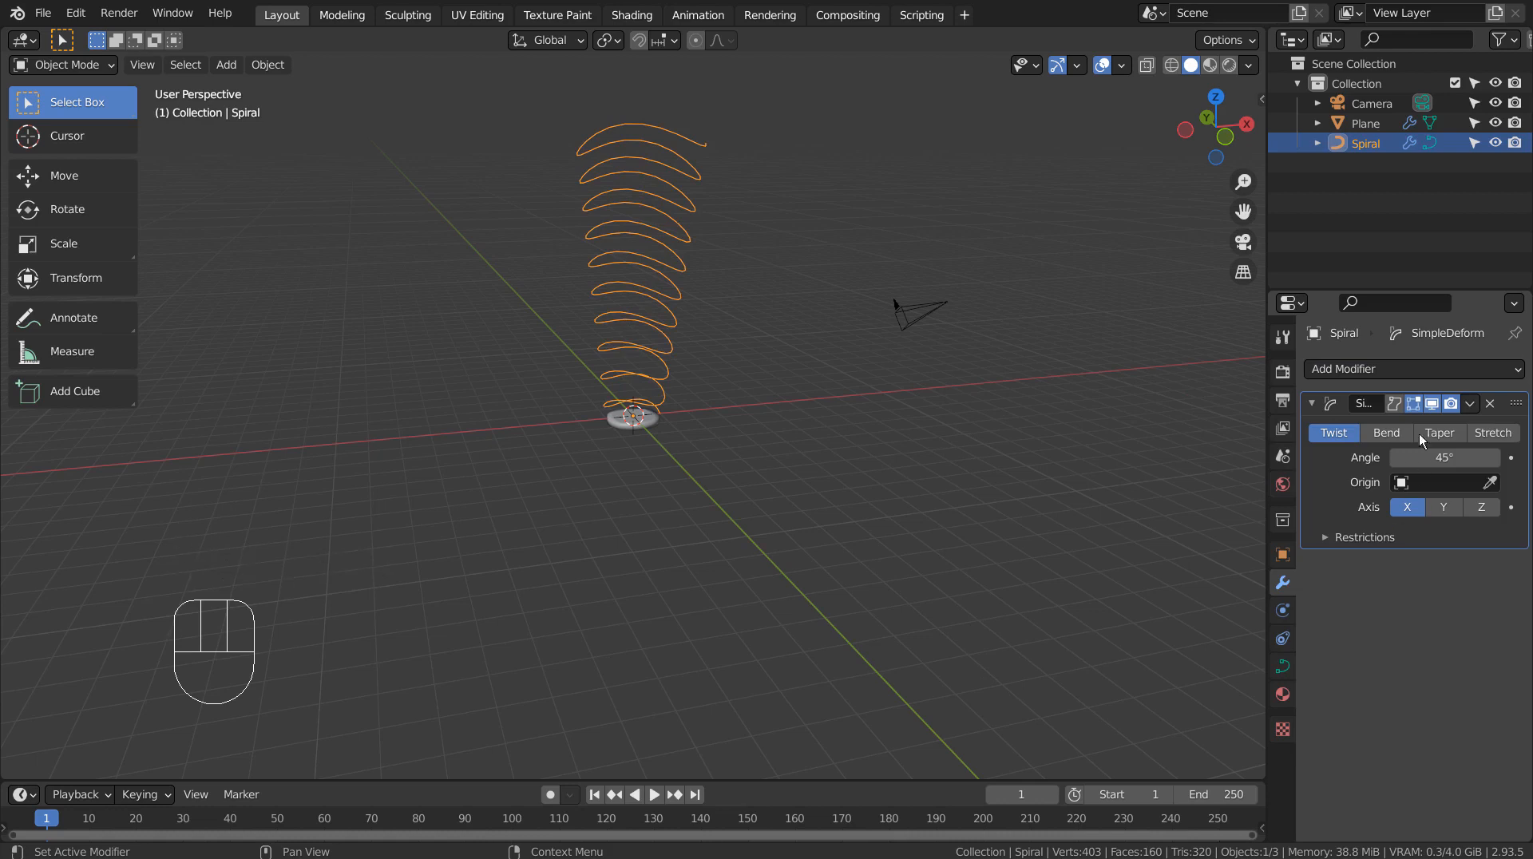
left_click(1387, 433)
double_click(1444, 458)
type("180")
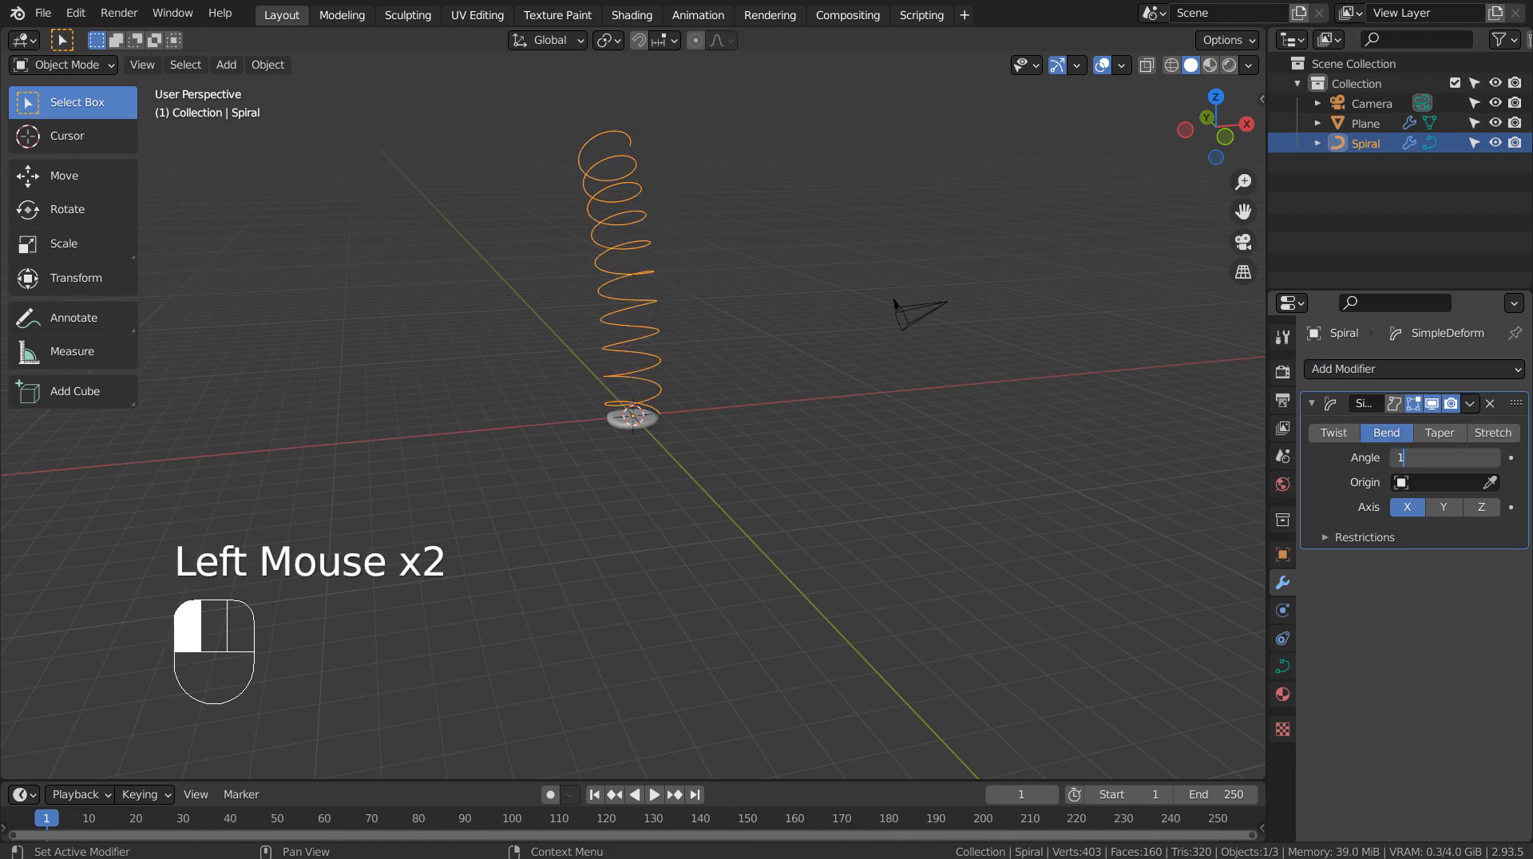
key("Return")
Step: Select the rounded disc and add an Array modifier to it
middle_click_drag(895, 491, 748, 449)
scroll(749, 452, "up", 1)
scroll(747, 443, "up", 2)
left_click(613, 431)
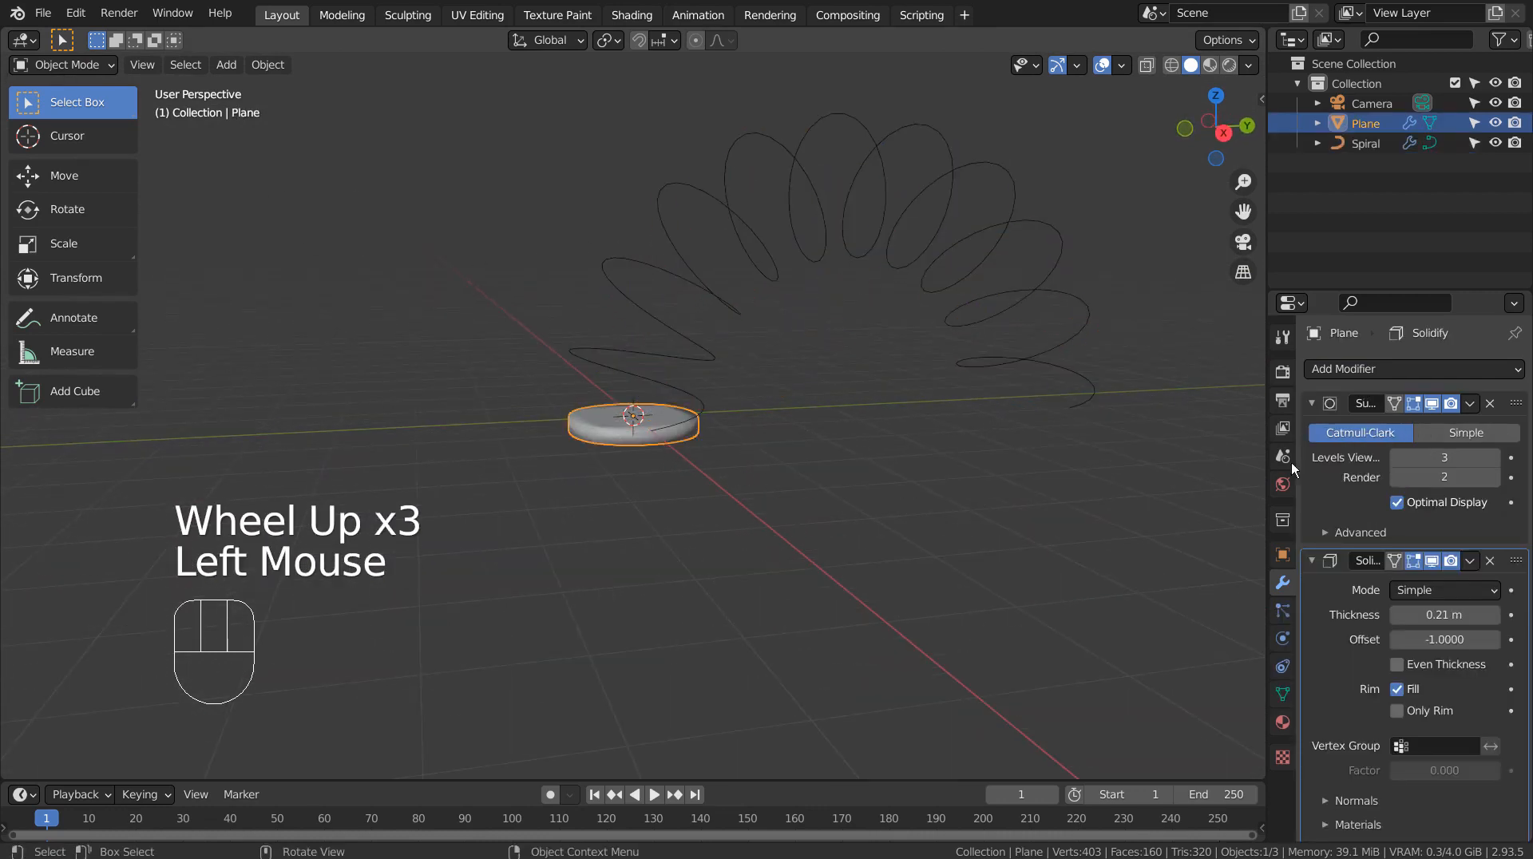
left_click(1453, 367)
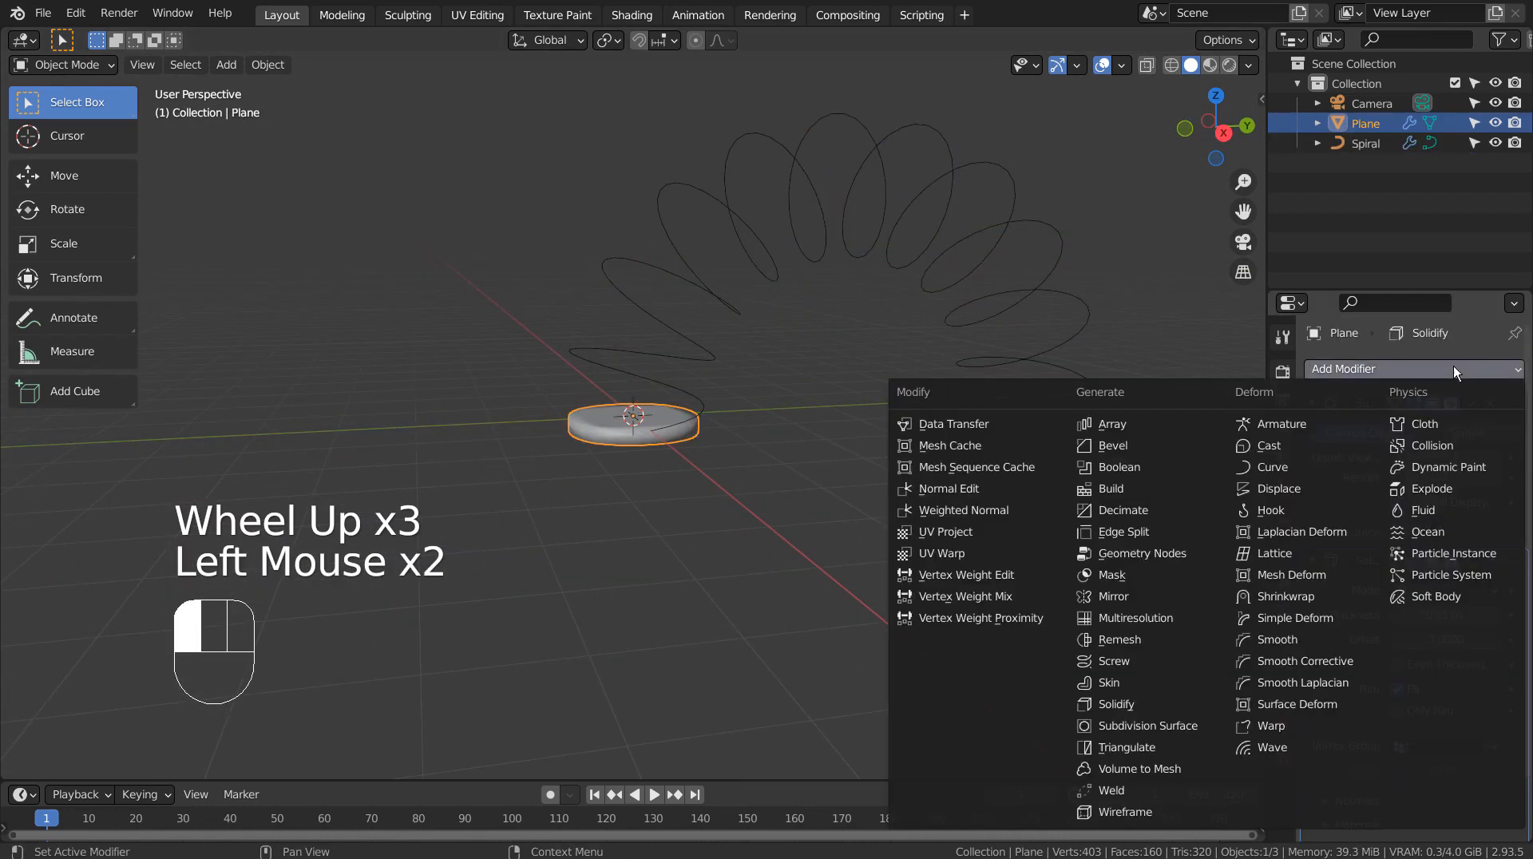
left_click(1144, 426)
Step: Set the Array modifier's fit type to Fit Curve with Spiral as its curve
scroll(1417, 588, "down", 2)
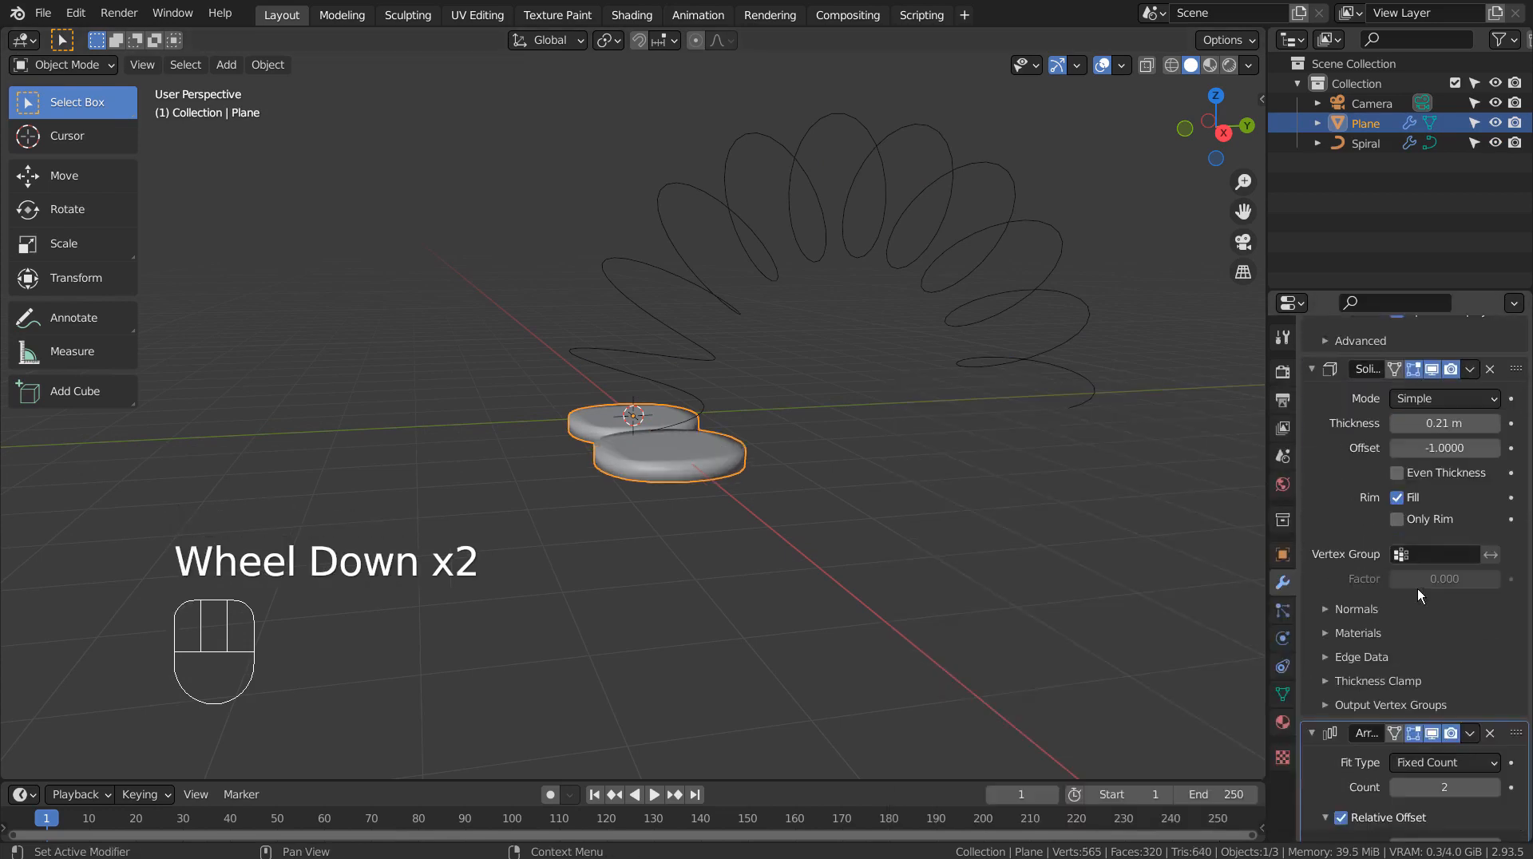
scroll(1416, 588, "down", 4)
left_click(1449, 585)
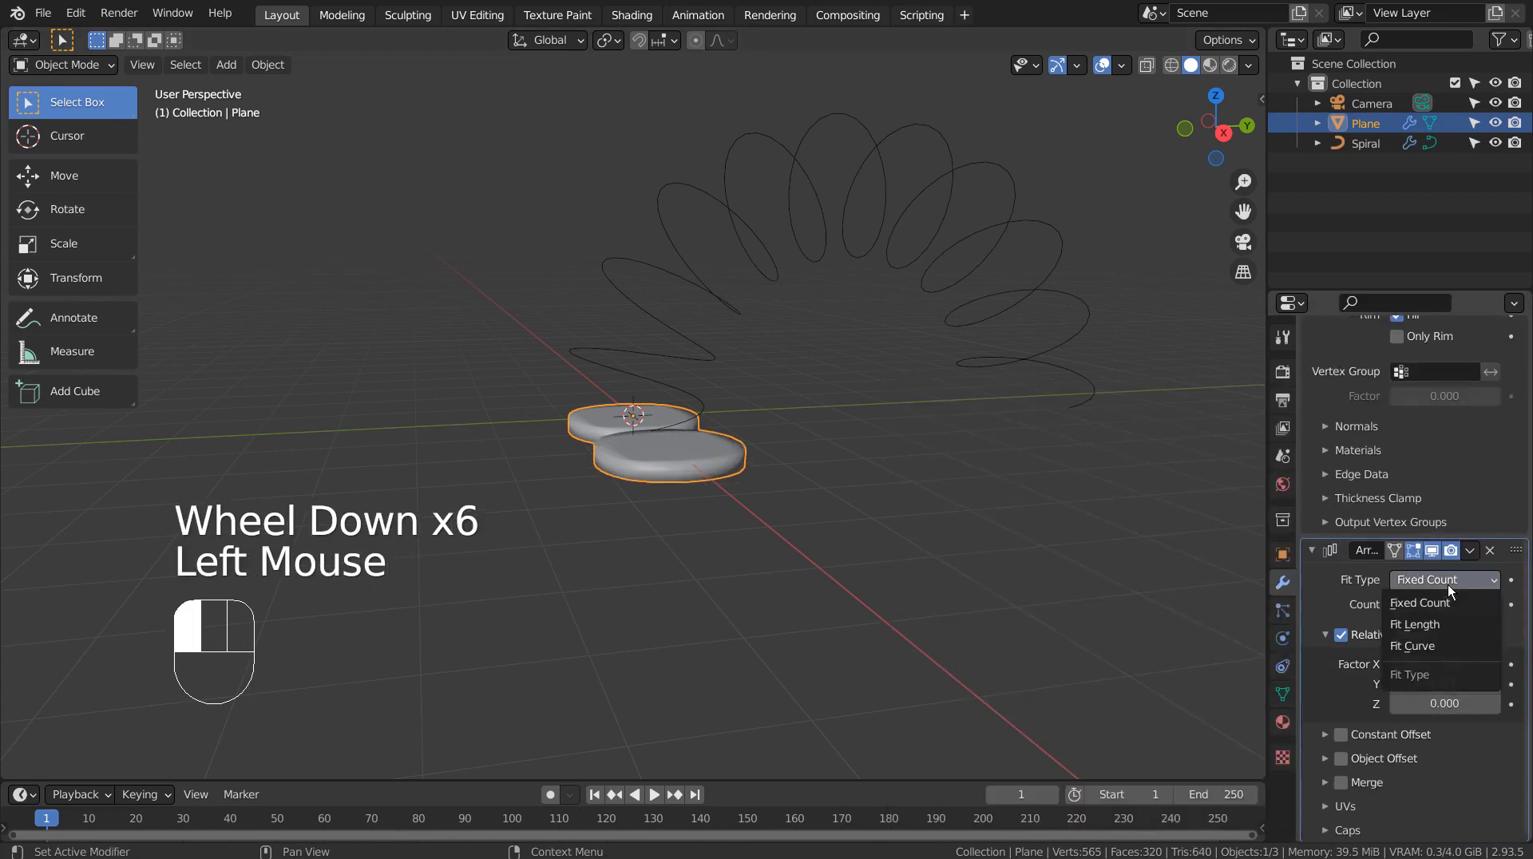
left_click(1447, 643)
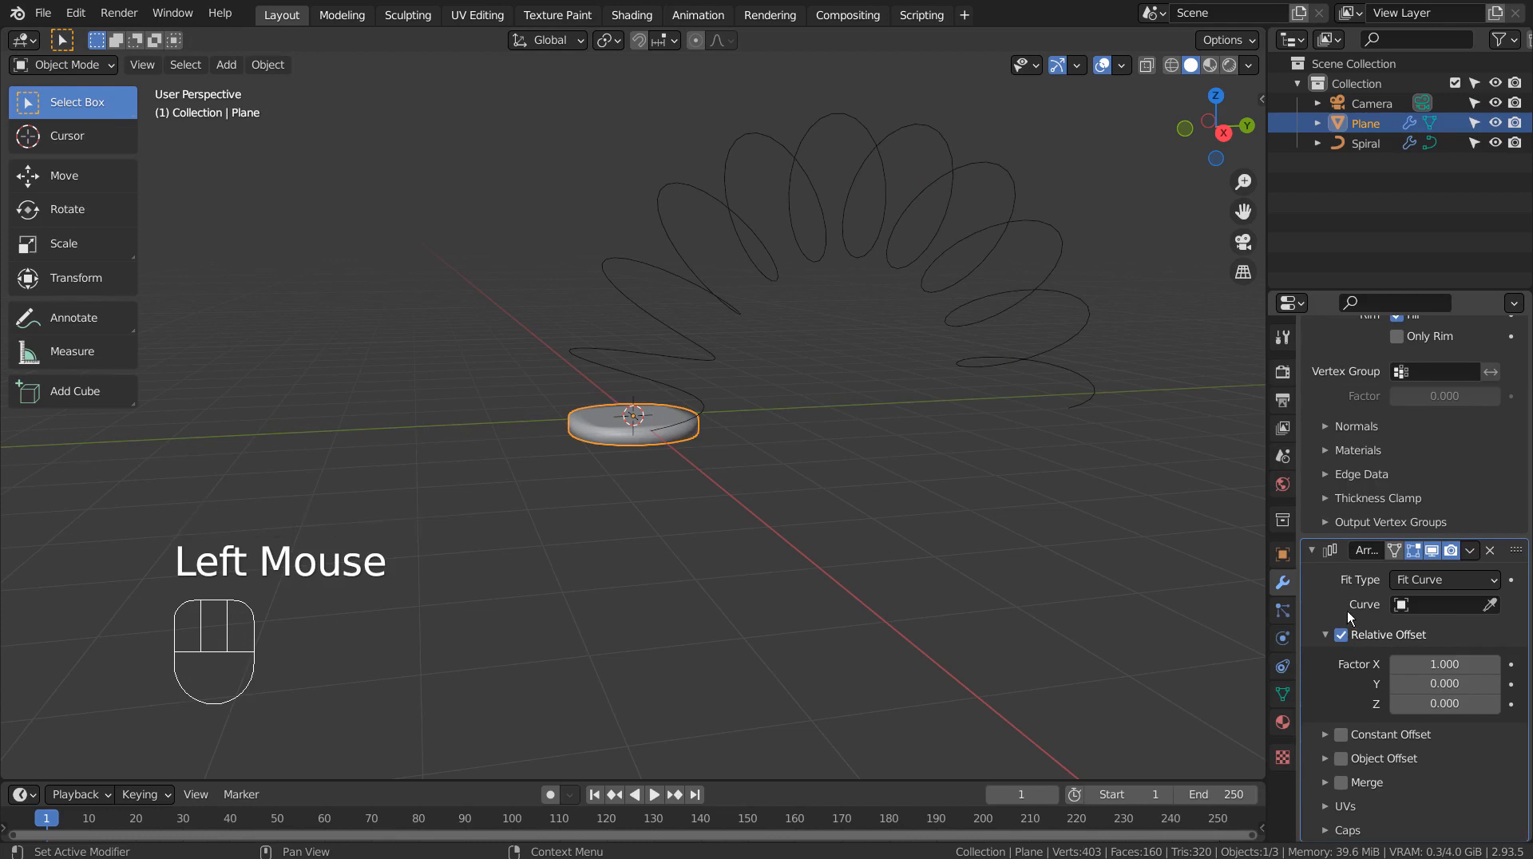
left_click(1408, 606)
left_click(1386, 635)
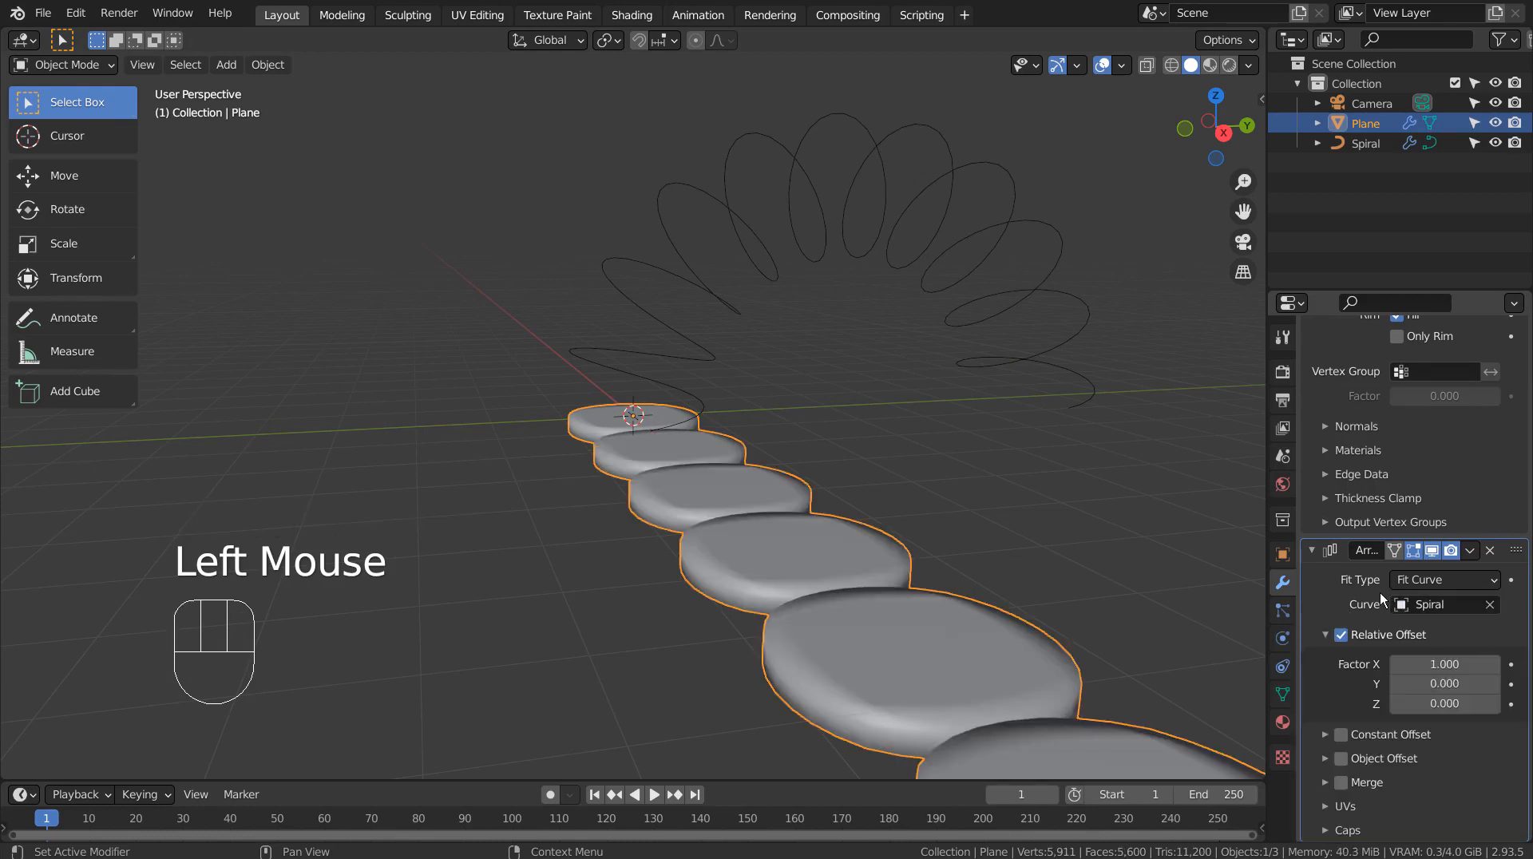
Step: Add a Curve modifier to the arrayed disc and assign Spiral as its curve object
scroll(1368, 559, "up", 4)
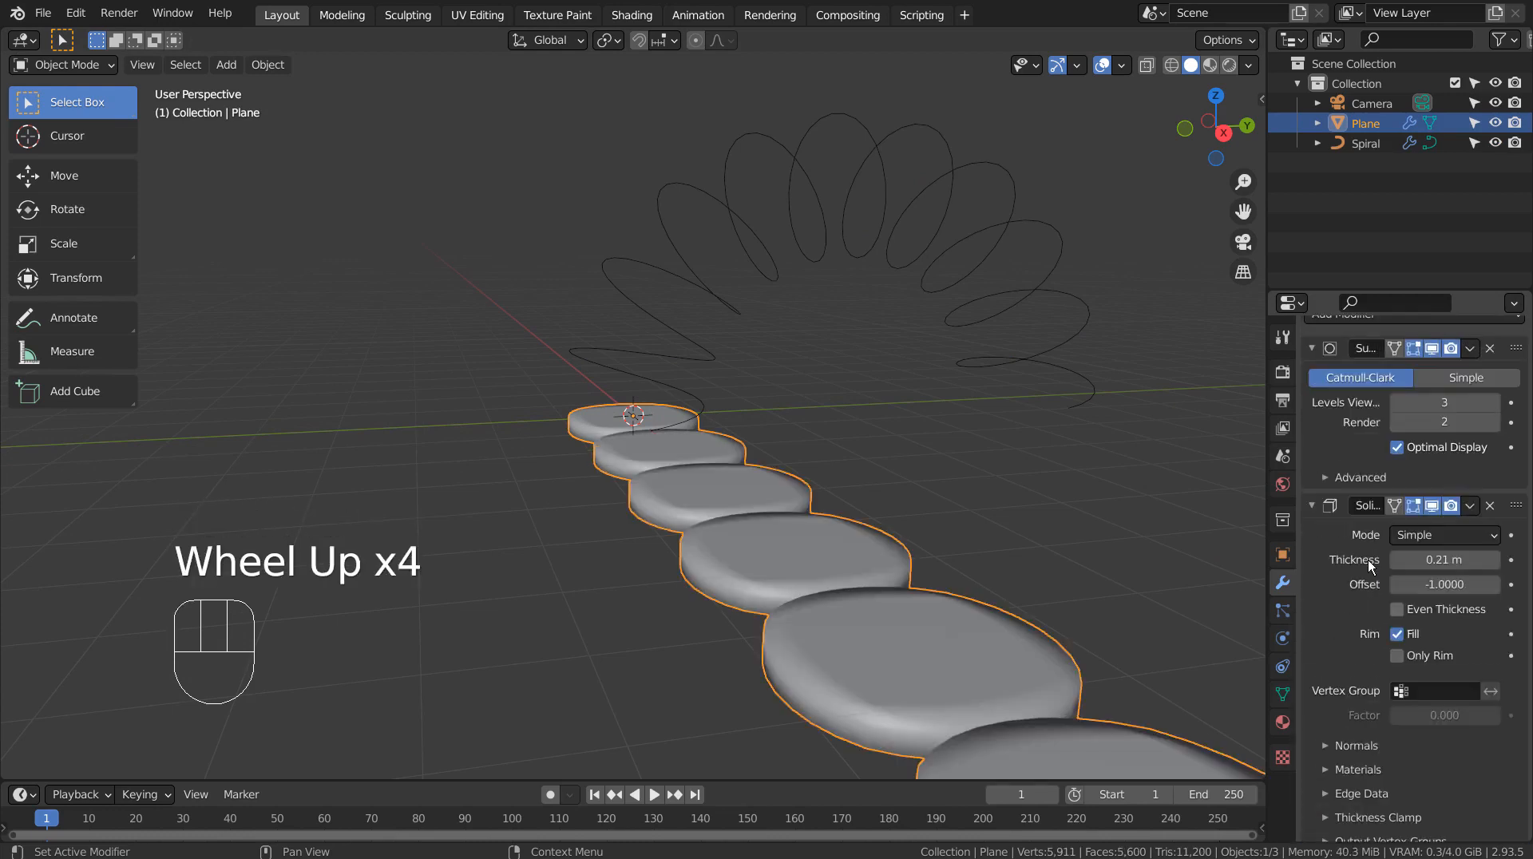
scroll(1367, 559, "up", 2)
left_click(1335, 366)
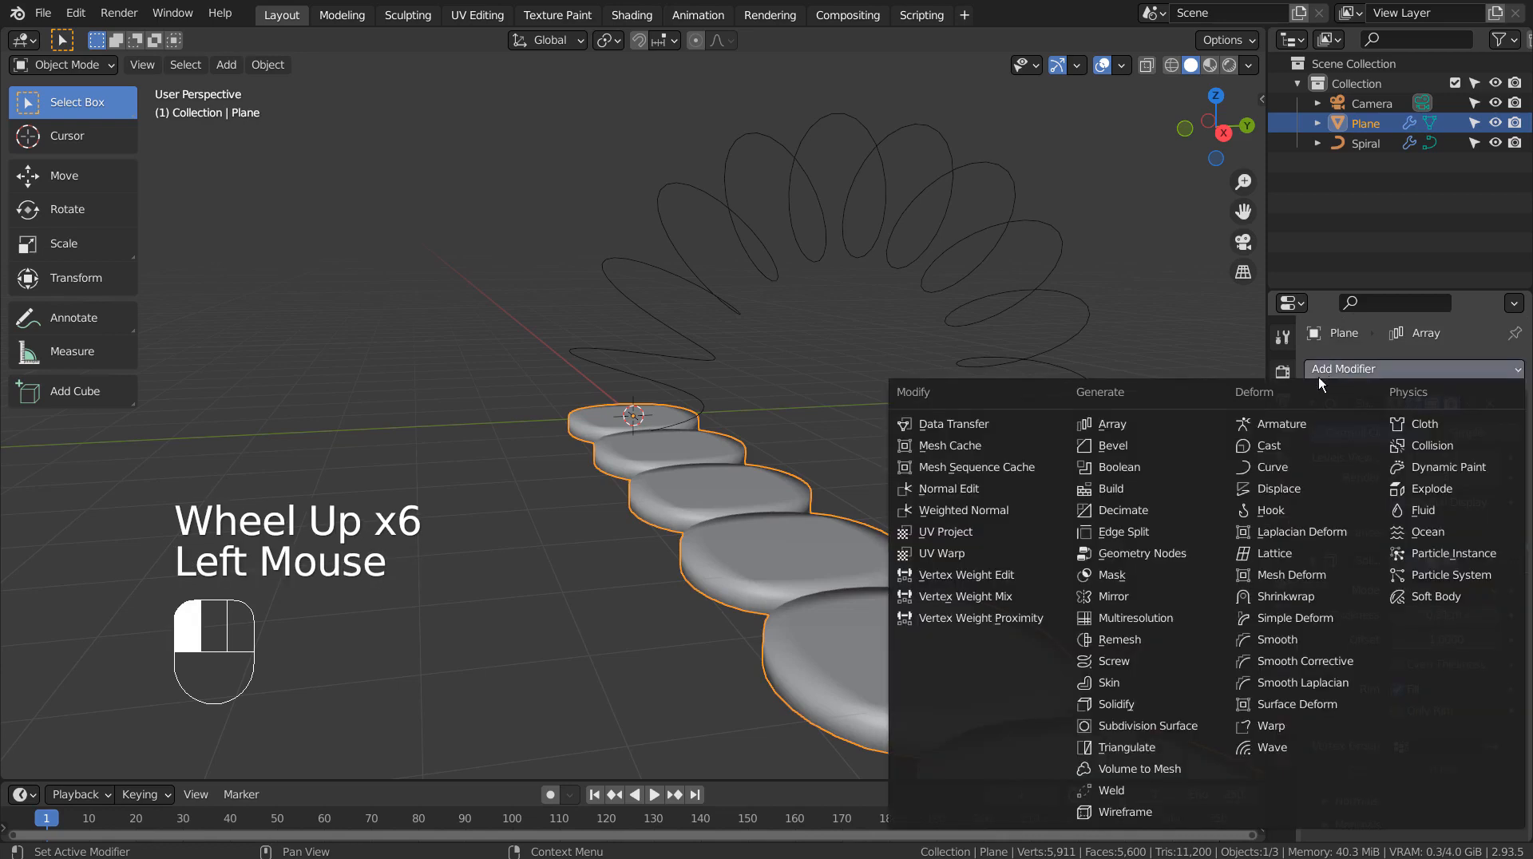
left_click(1308, 467)
scroll(1450, 682, "down", 7)
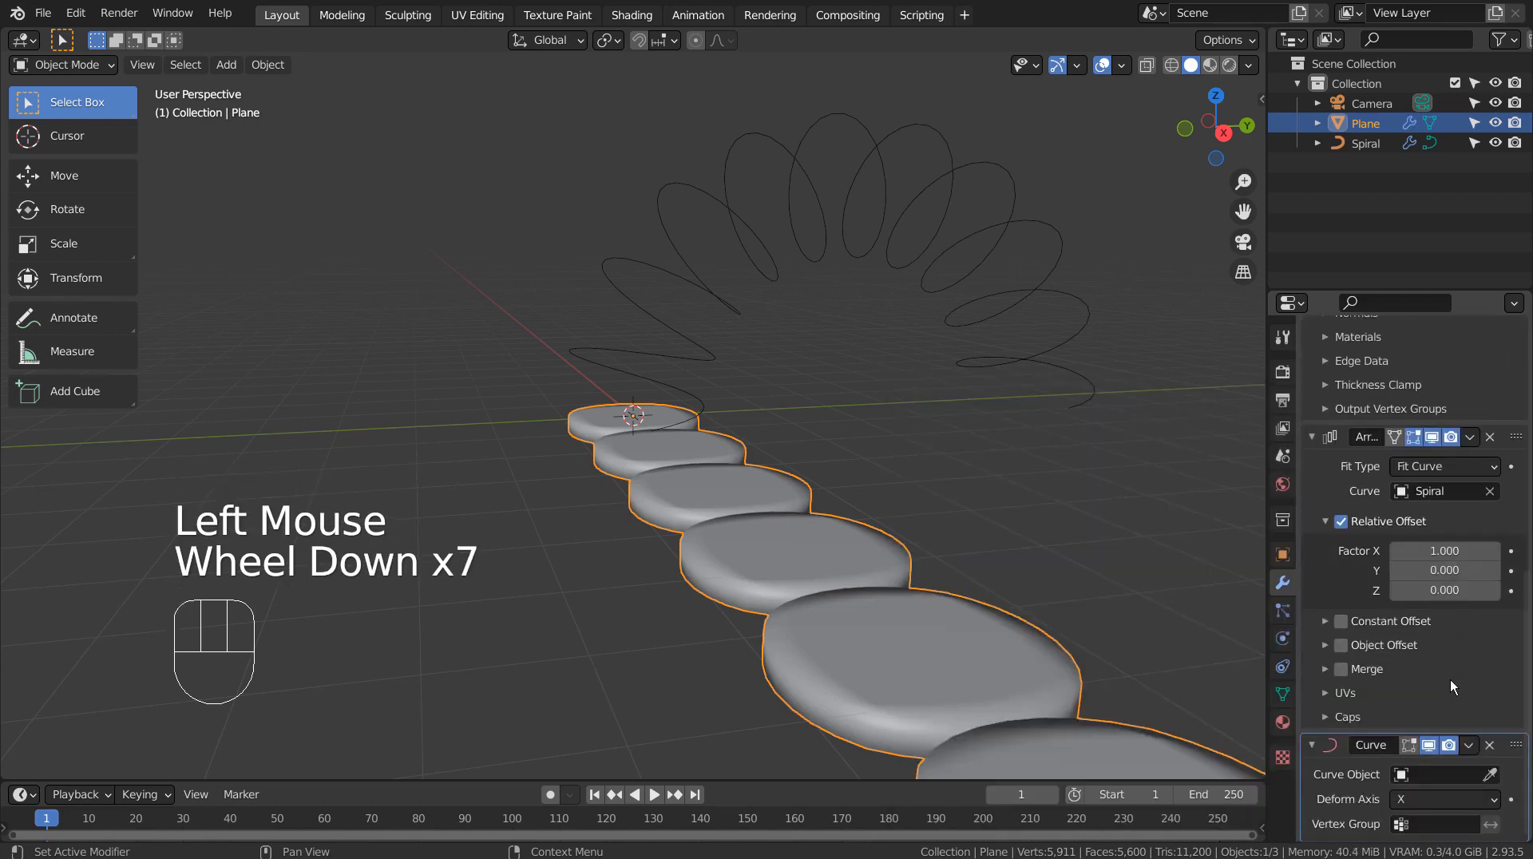
scroll(1450, 679, "down", 2)
left_click(1441, 775)
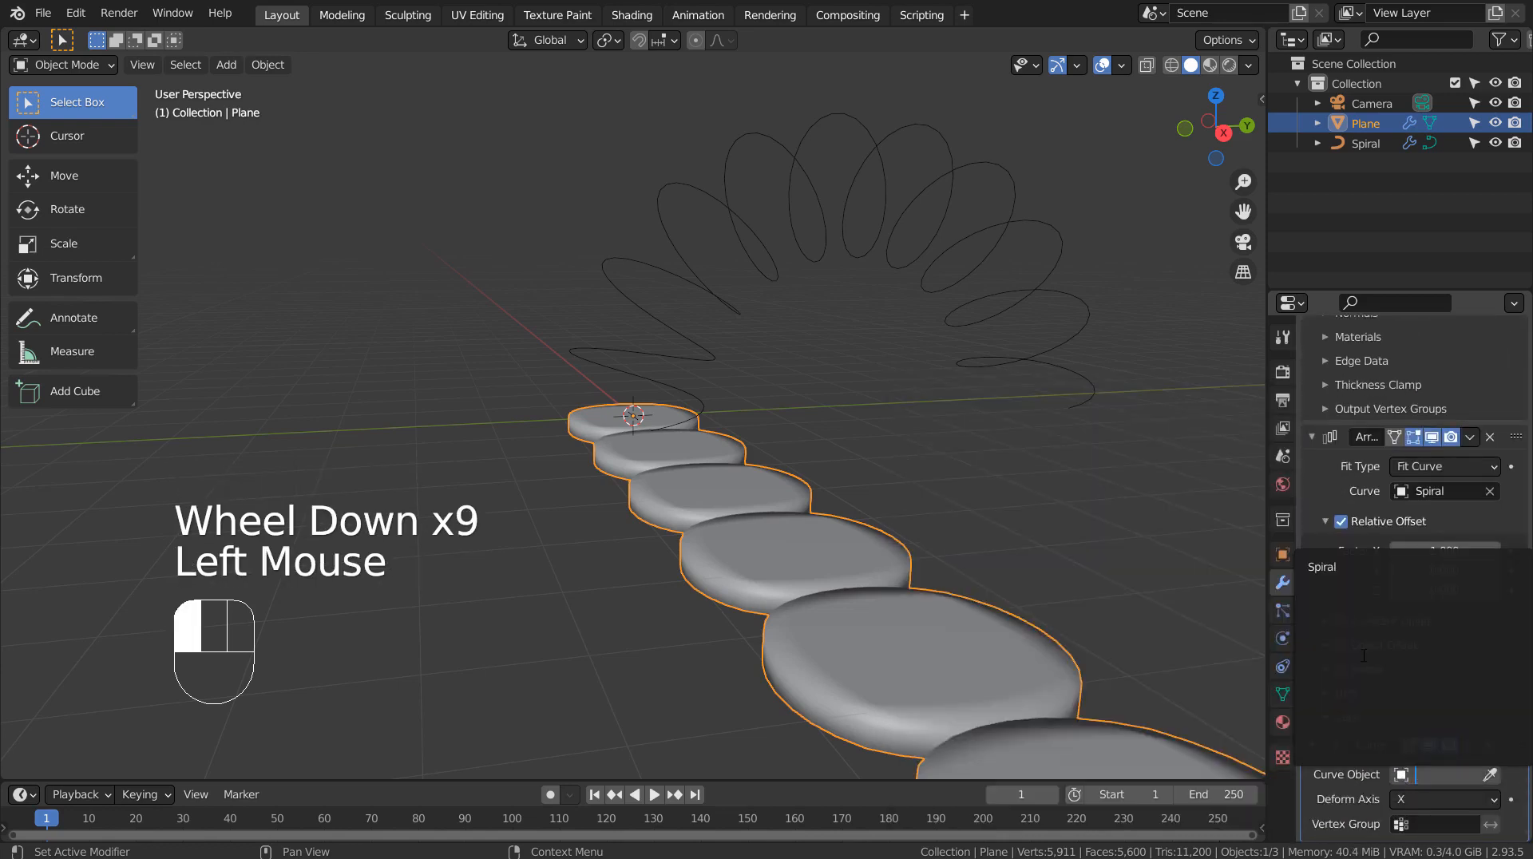
left_click(1347, 566)
Step: Scale the arrayed Plane object down uniformly to about 0.405
middle_click_drag(1102, 544, 1028, 482)
scroll(1014, 463, "down", 3)
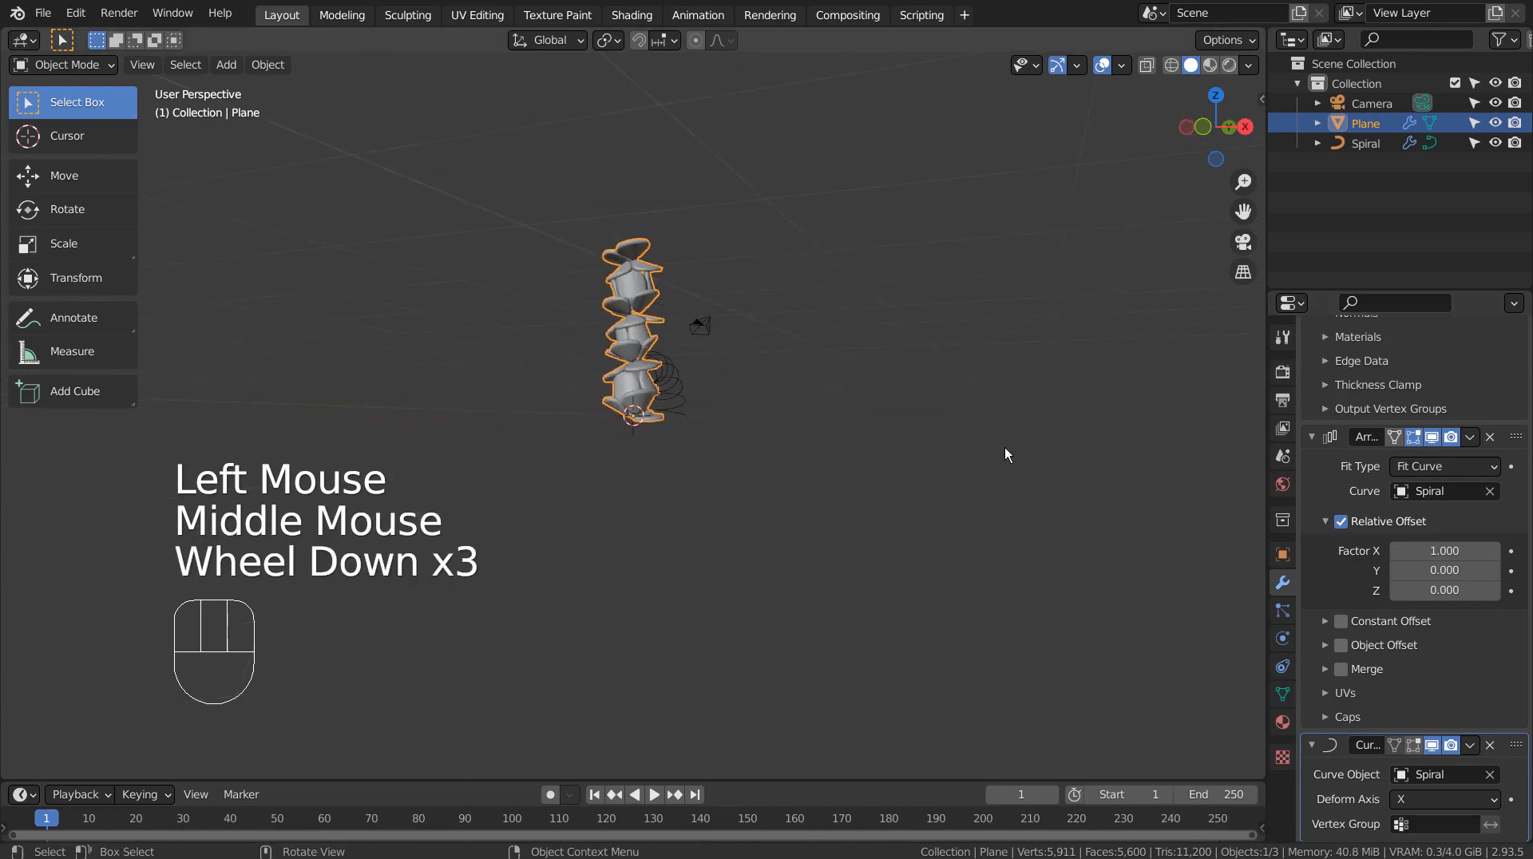
scroll(994, 447, "up", 3)
middle_click_drag(998, 423, 1067, 668, "shift")
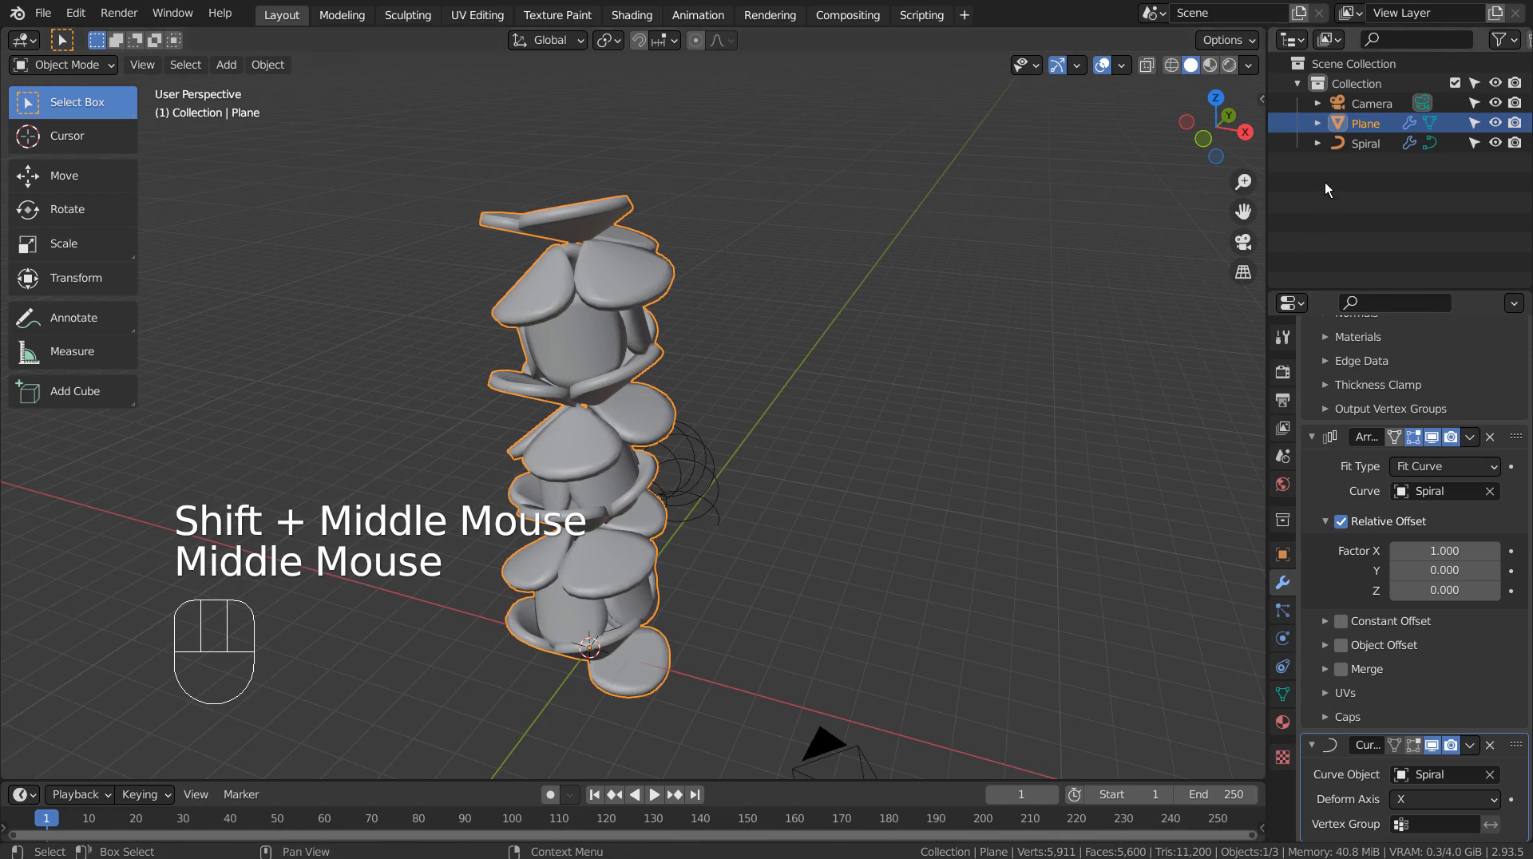
left_click(1343, 124)
key("s")
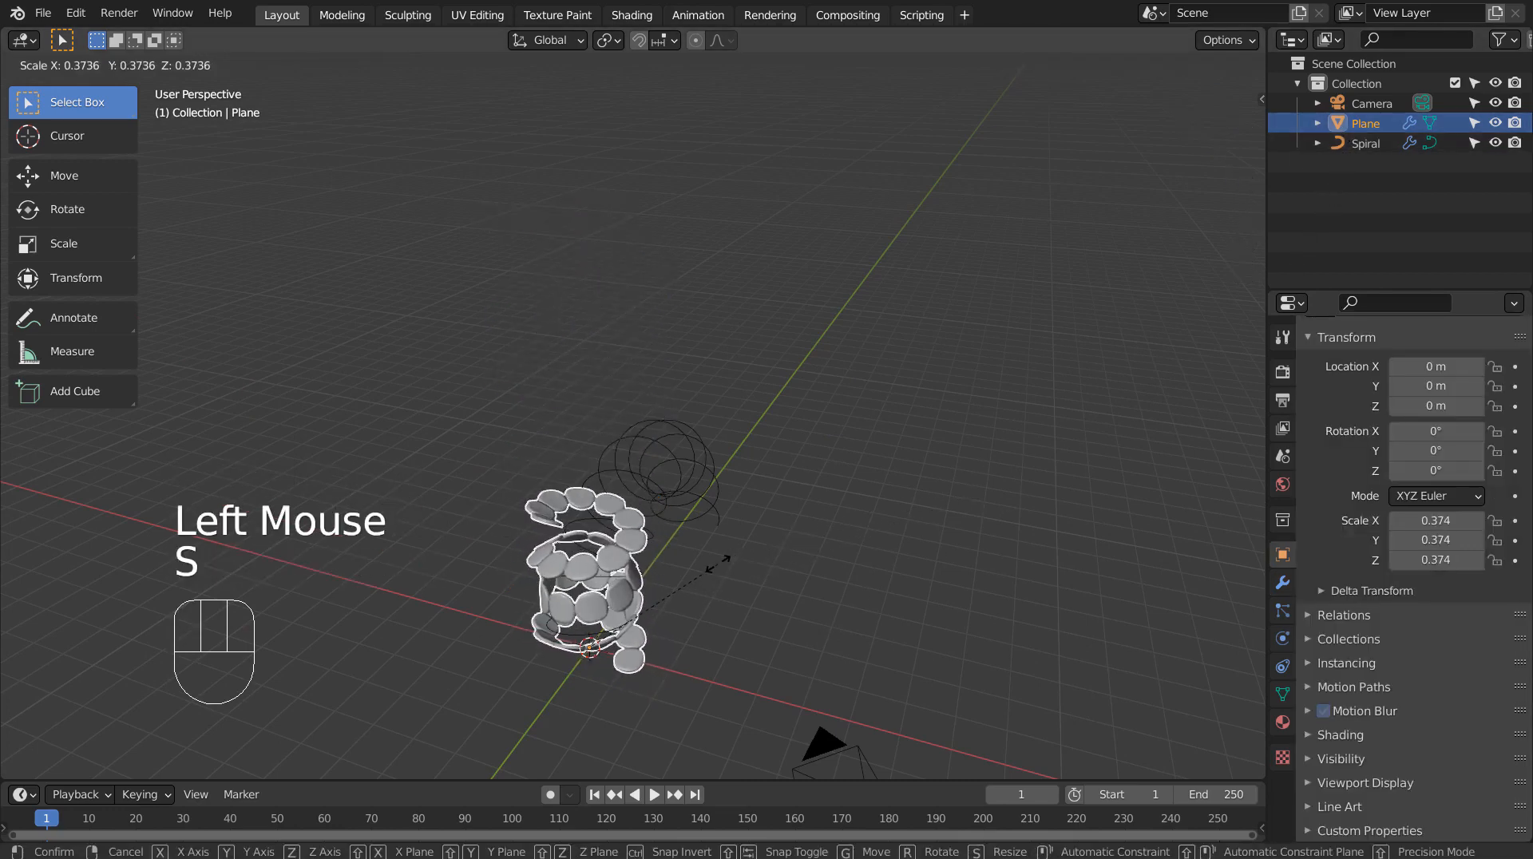
left_click(732, 595)
Step: Scale the arrayed Plane object down further, to about 0.035 on all axes
middle_click_drag(731, 595, 807, 500)
scroll(860, 458, "up", 2)
scroll(860, 463, "down", 1)
key("s")
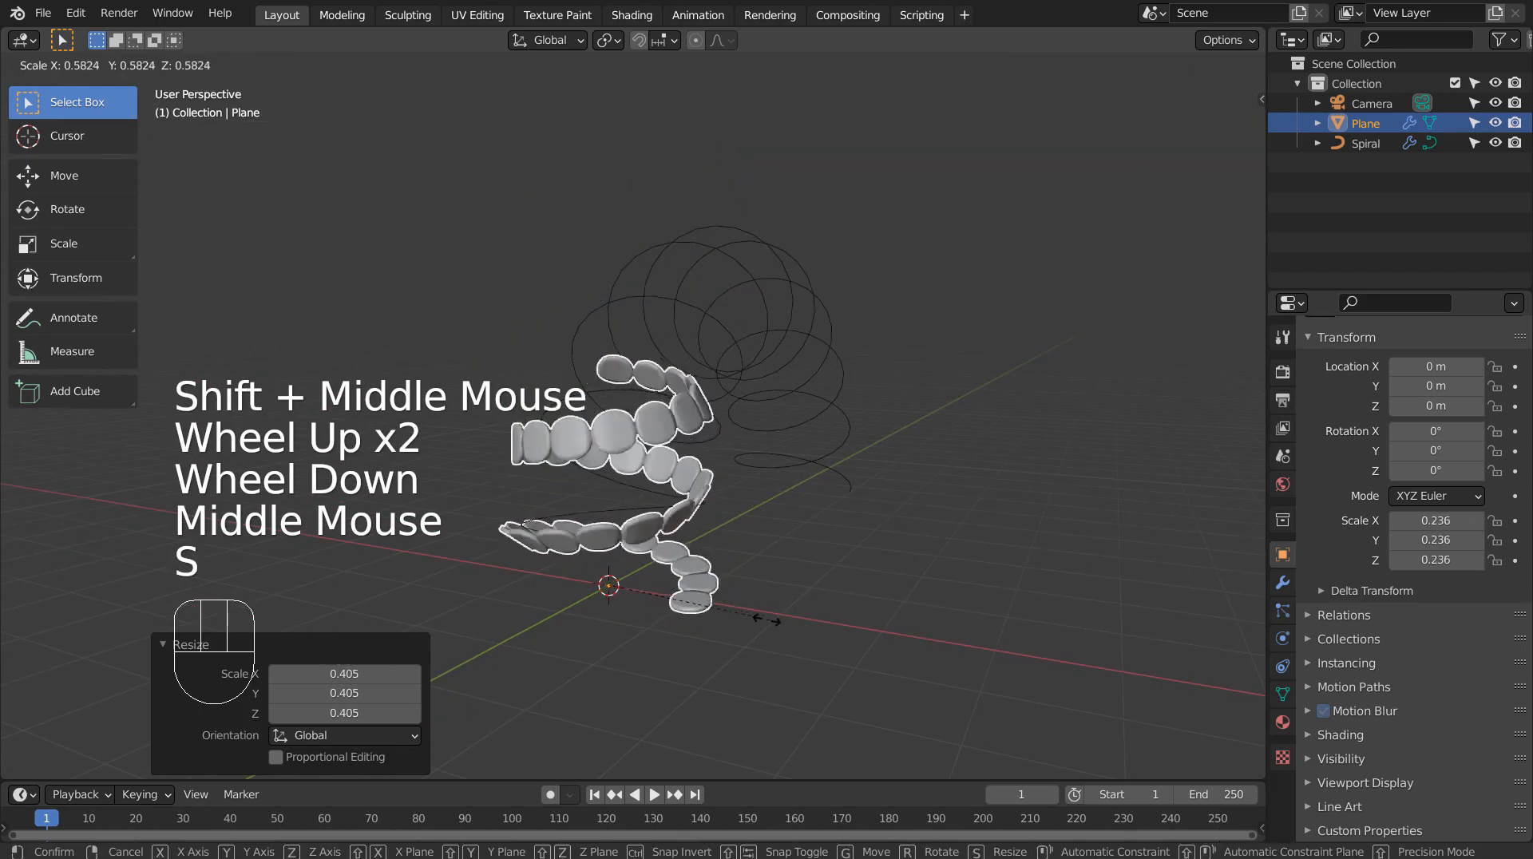
left_click(611, 610)
Step: Switch the viewport shading to Material Preview and frame the row of small discs up close
mouse_move(611, 610)
middle_mouse_down()
mouse_move(1074, 576)
mouse_move(1033, 626)
middle_mouse_up()
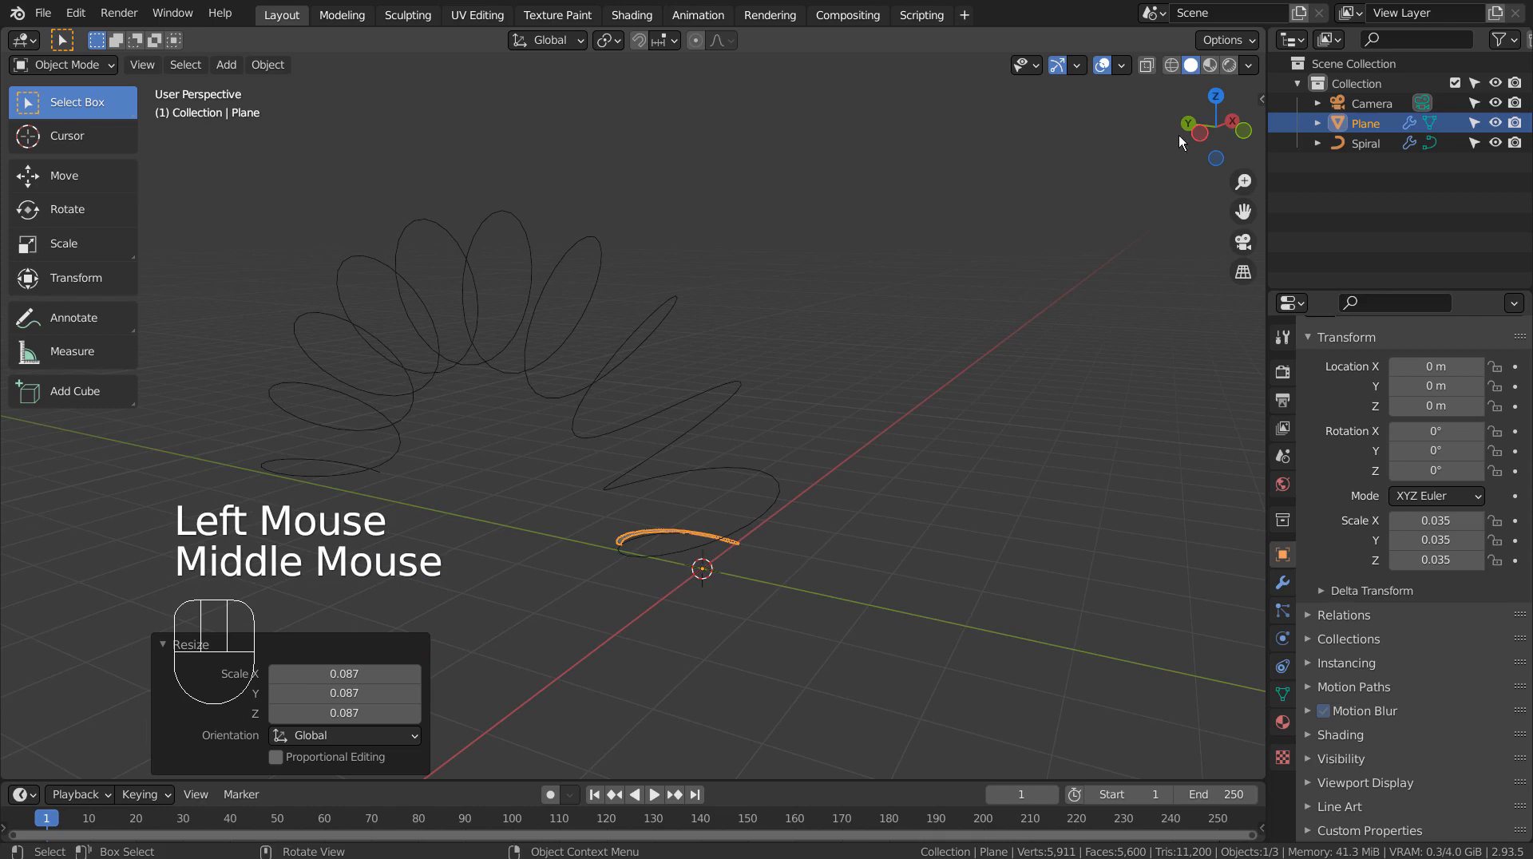
left_click(1209, 66)
scroll(741, 619, "up", 2)
mouse_move(741, 620)
middle_mouse_down("shift")
mouse_move(779, 467)
mouse_move(817, 596)
mouse_move(797, 491)
middle_mouse_up("shift")
scroll(745, 512, "up", 2)
scroll(745, 512, "up", 1)
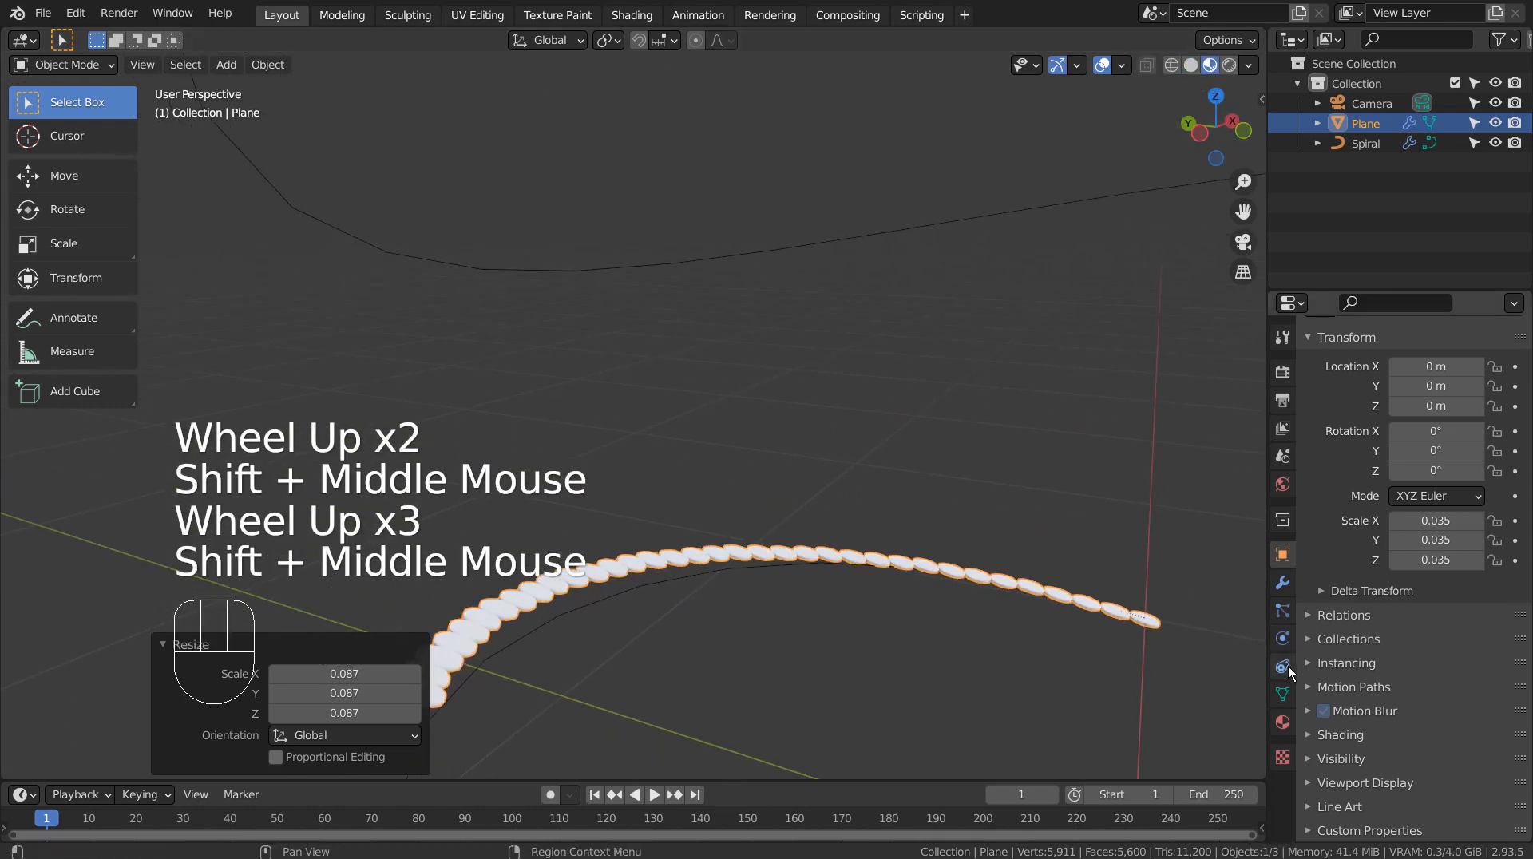
Step: Space out the discs by setting the Array modifier's relative offset Factor X to 1.1, and finally to 1.5
left_click(1283, 594)
scroll(1444, 577, "down", 3)
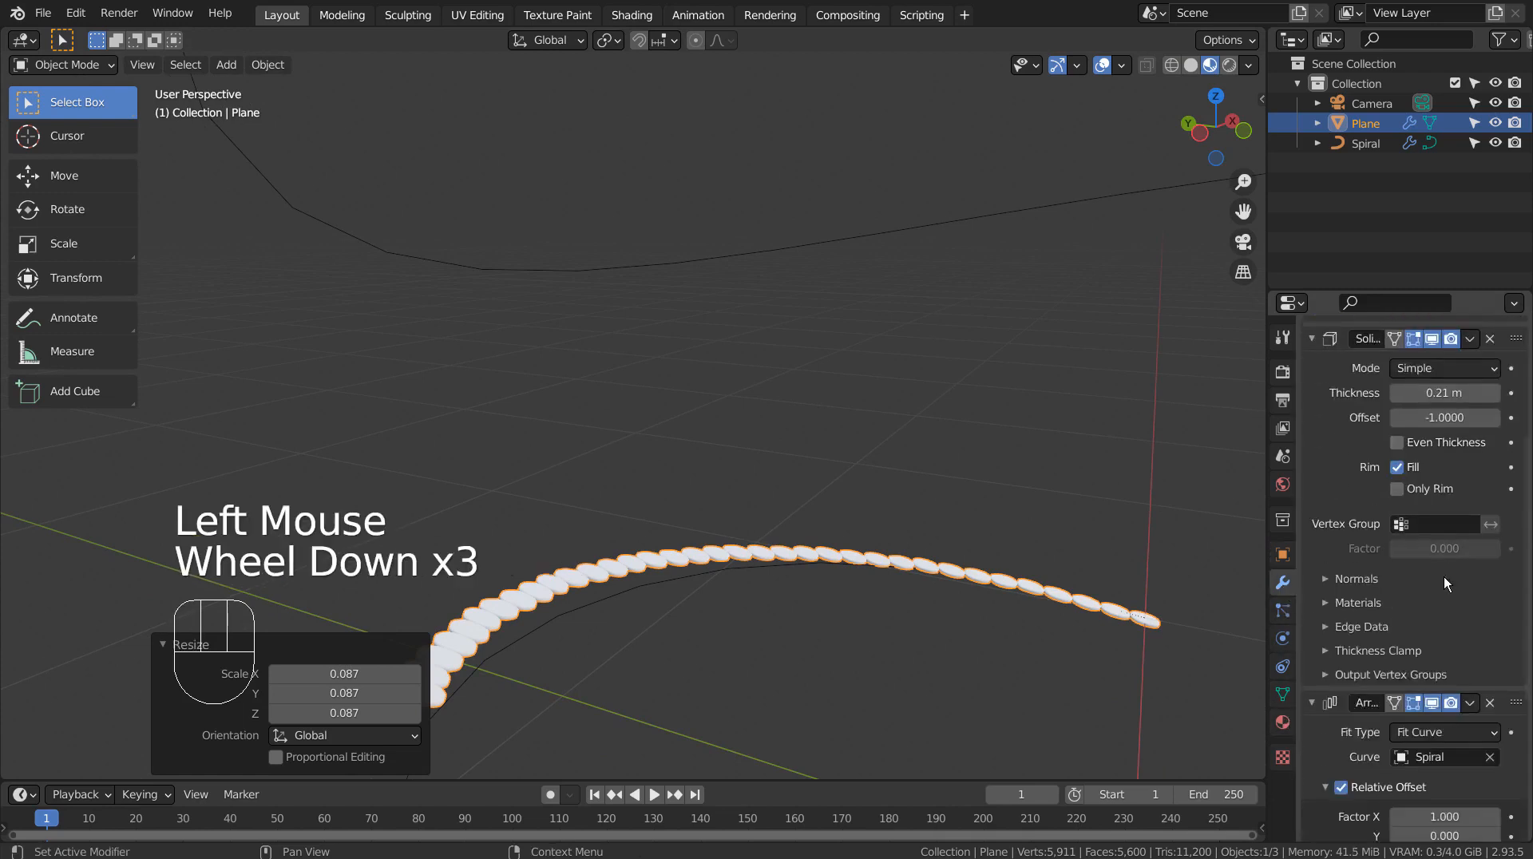
scroll(1449, 649, "down", 2)
left_click(1447, 657)
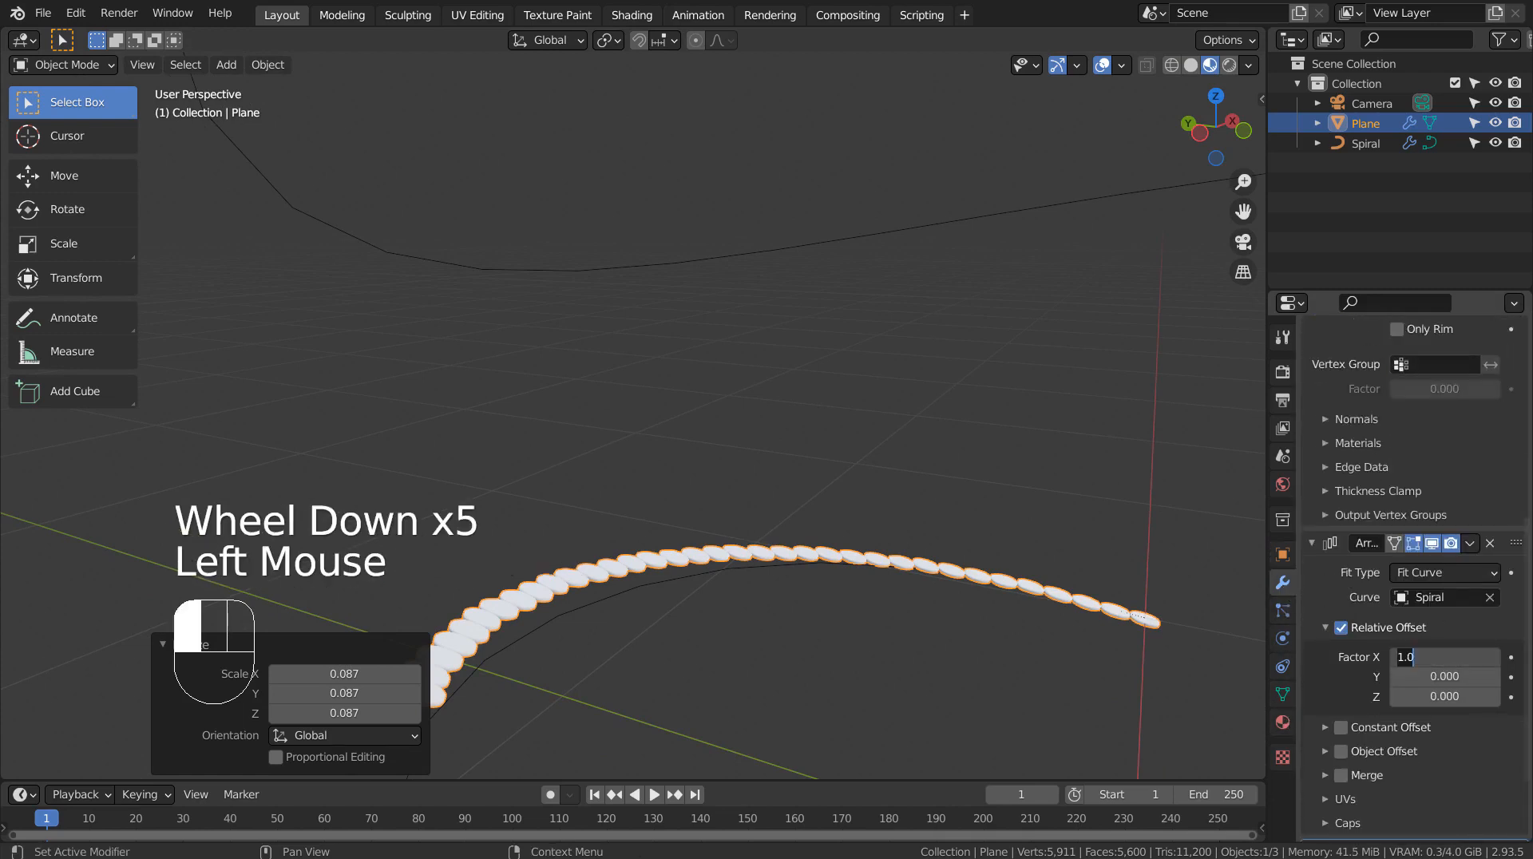
type("1.1")
key("Return")
left_click(1446, 657)
type("1.5")
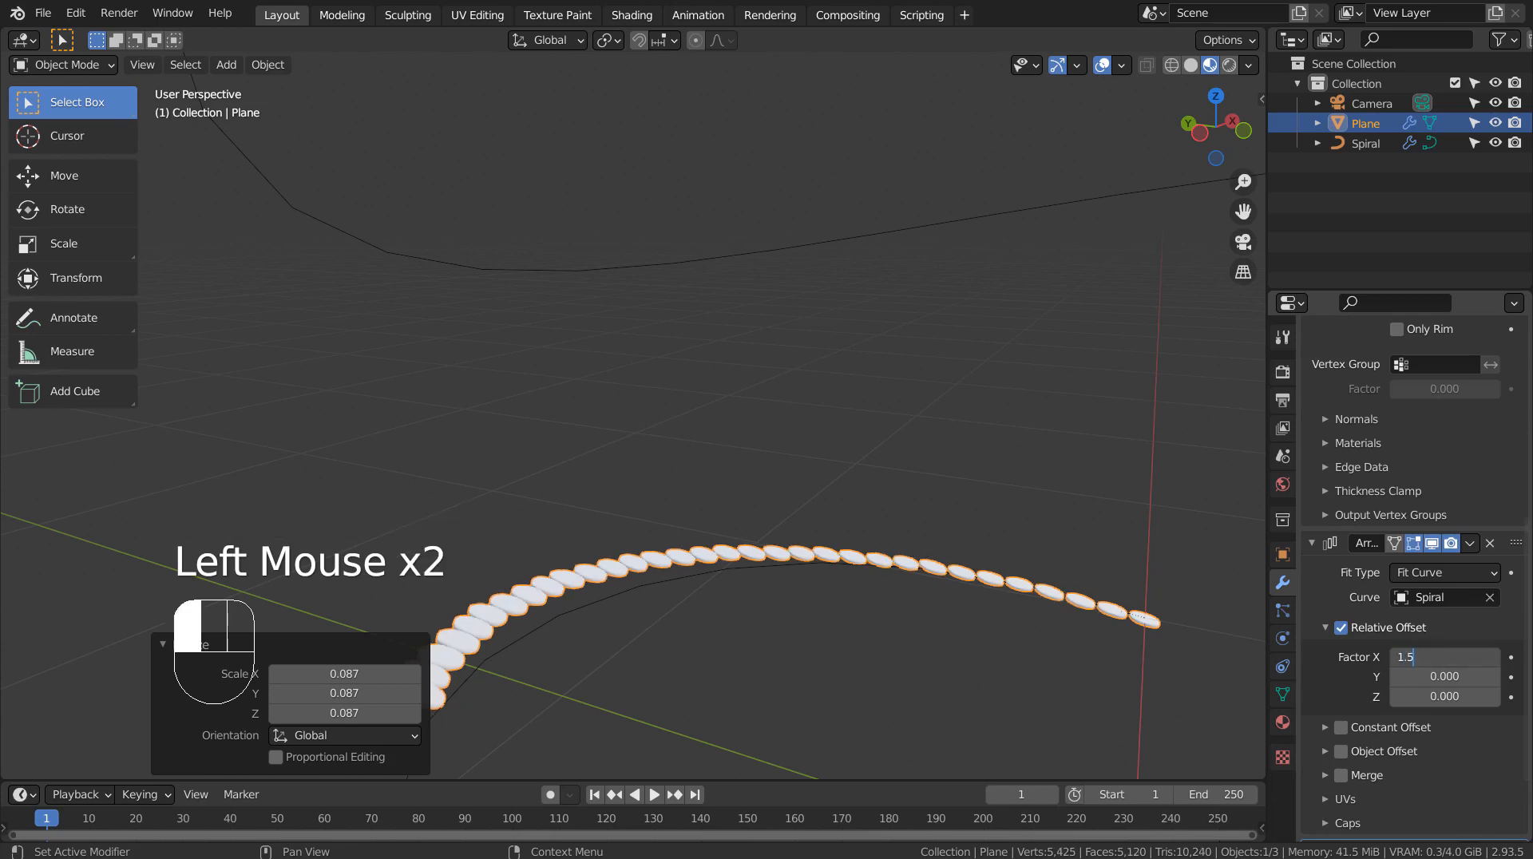
key("Return")
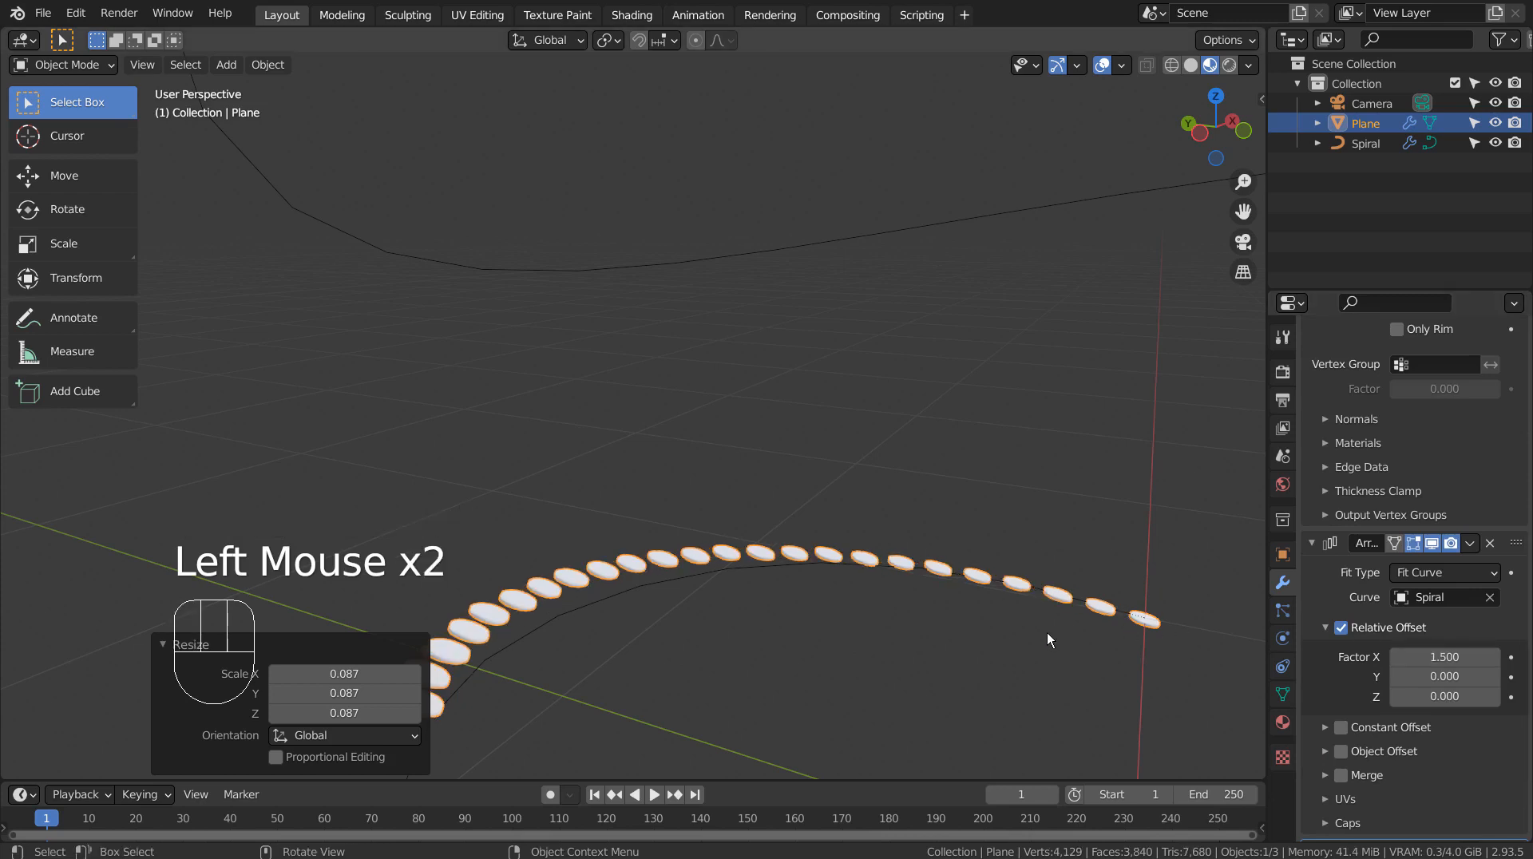
Step: Create a new material for the Plane object and give it a light yellow-orange base colour
middle_click_drag(1047, 633, 1102, 631)
left_click(1283, 722)
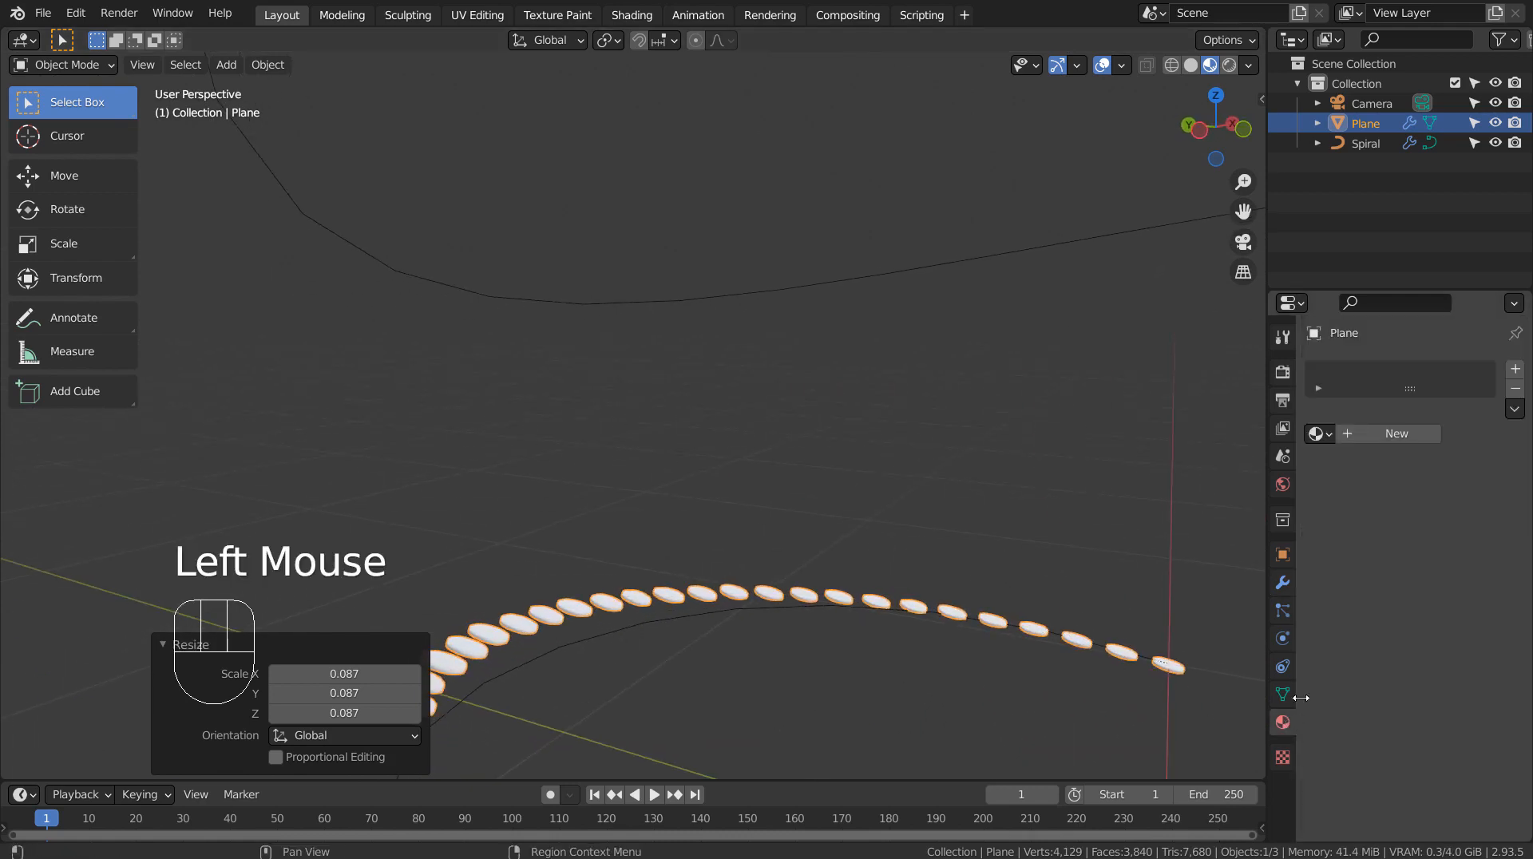
left_click(1419, 433)
left_click(1454, 604)
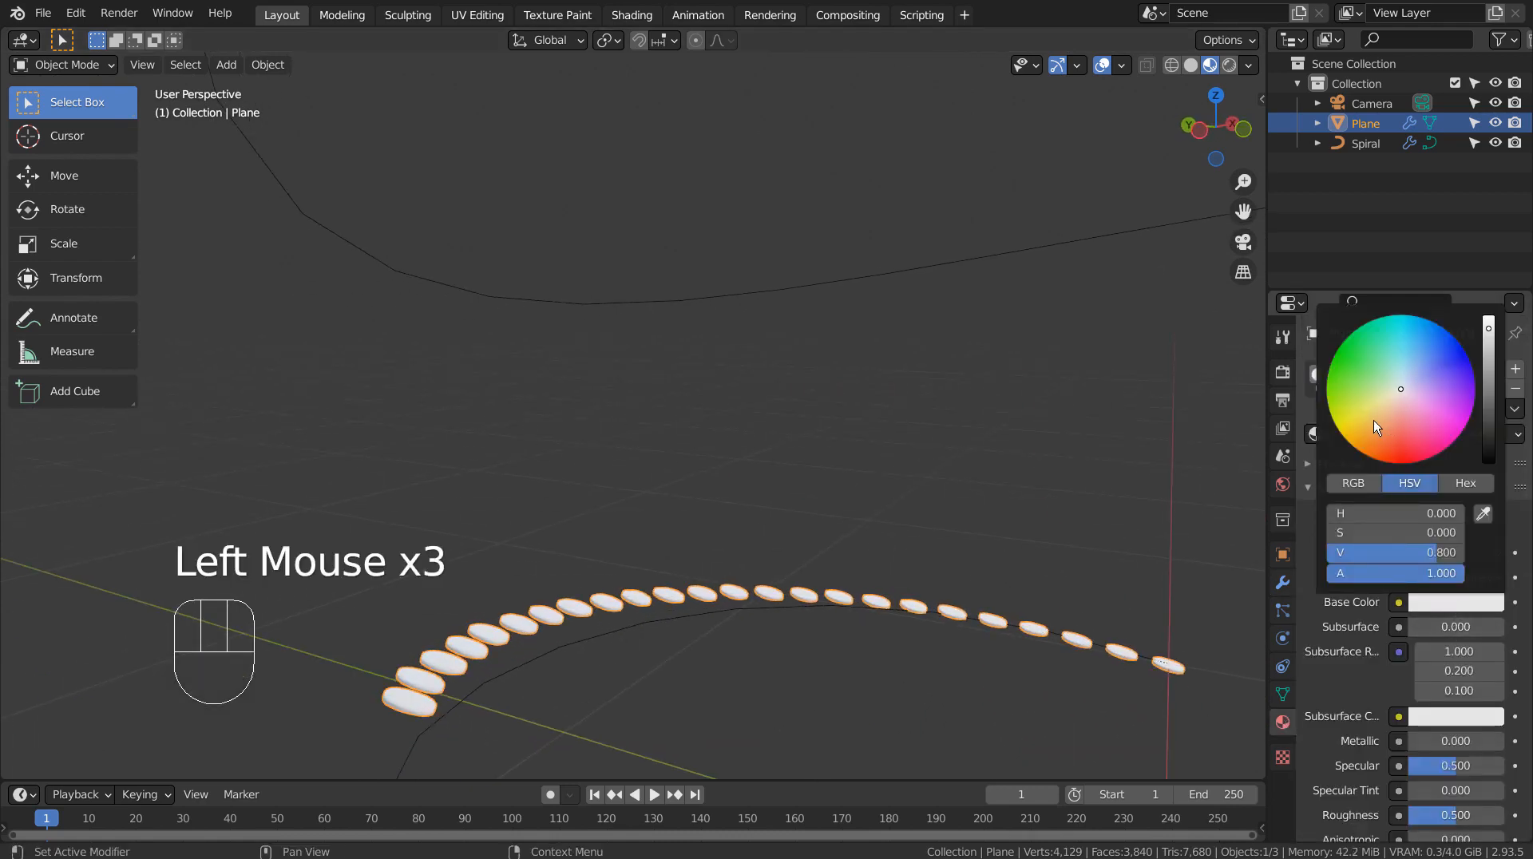
left_click(1373, 420)
Step: Increase the disc material's Metallic value and lower its Roughness slightly
left_click_drag(1431, 738, 1493, 741)
left_click_drag(1449, 816, 1416, 816)
middle_click_drag(1240, 706, 1052, 712)
Step: Scale the Plane object's disc array up uniformly to 0.311 on all axes, trying a smaller size in camera view
key("s")
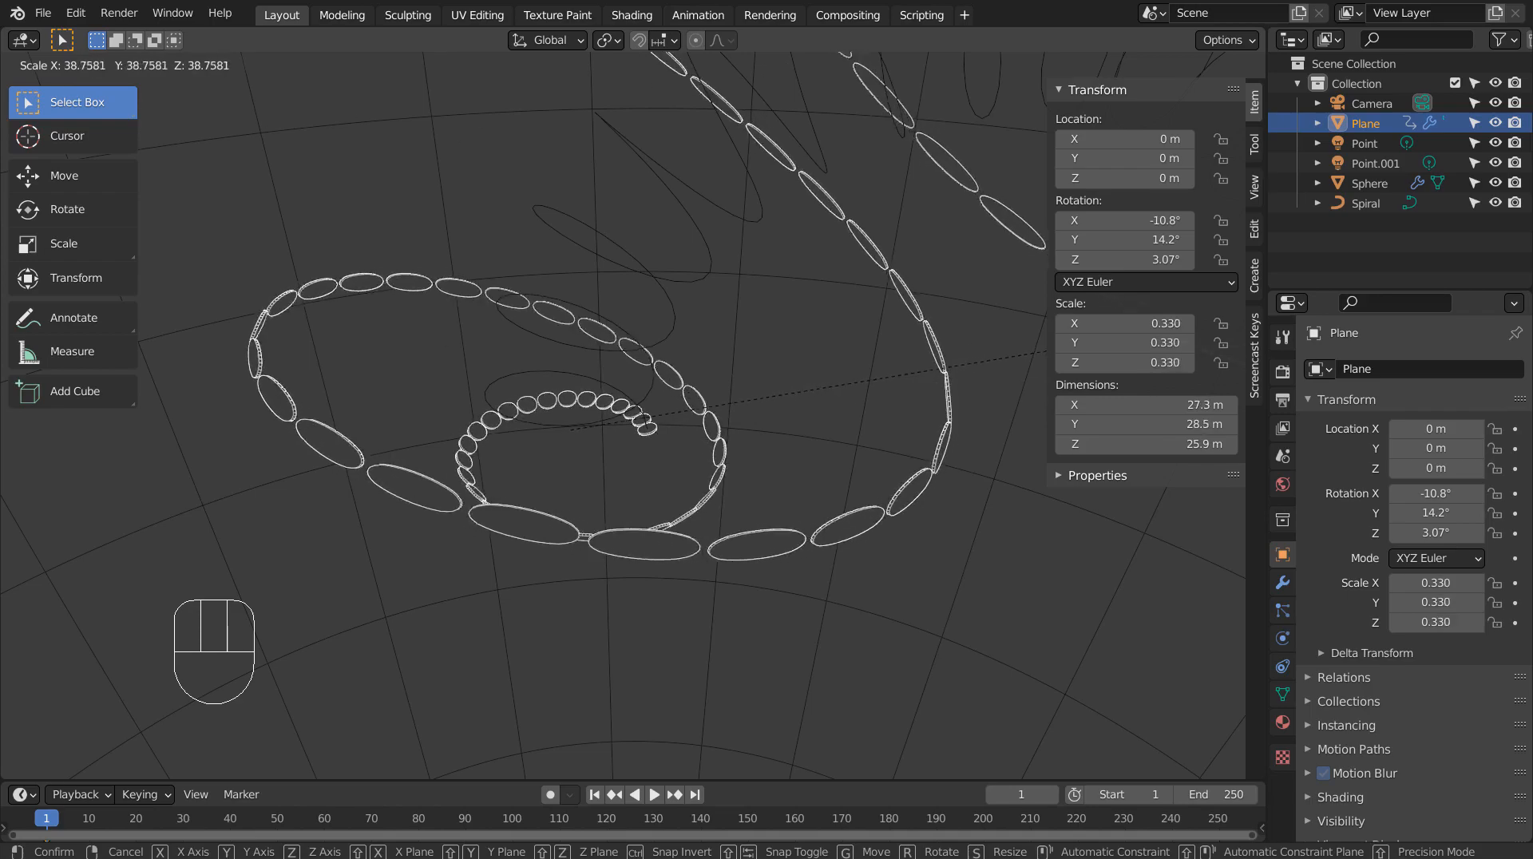
left_click(304, 102)
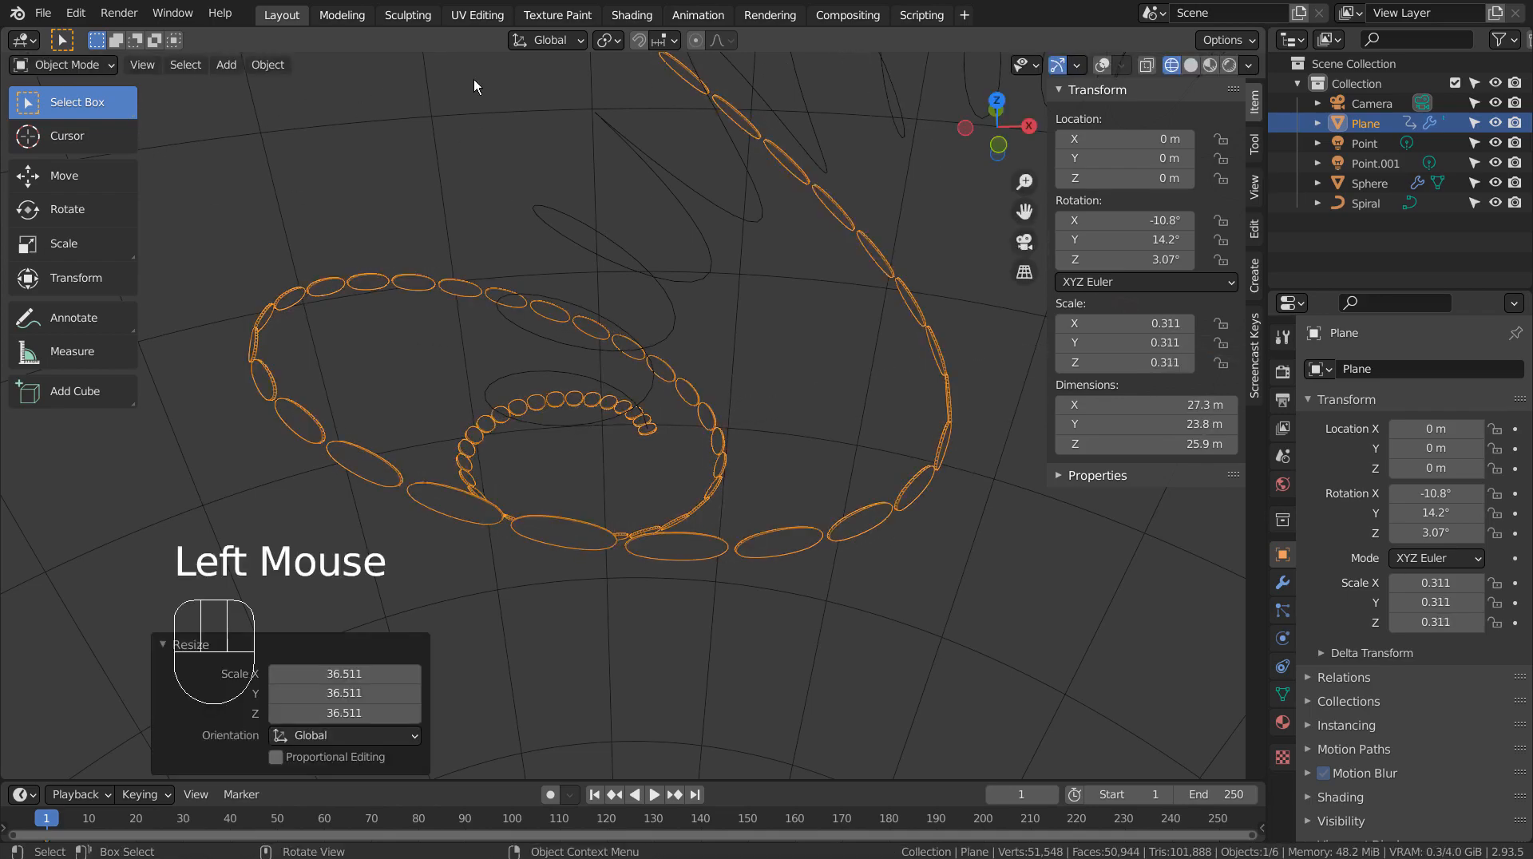
key("KP_0")
key("s")
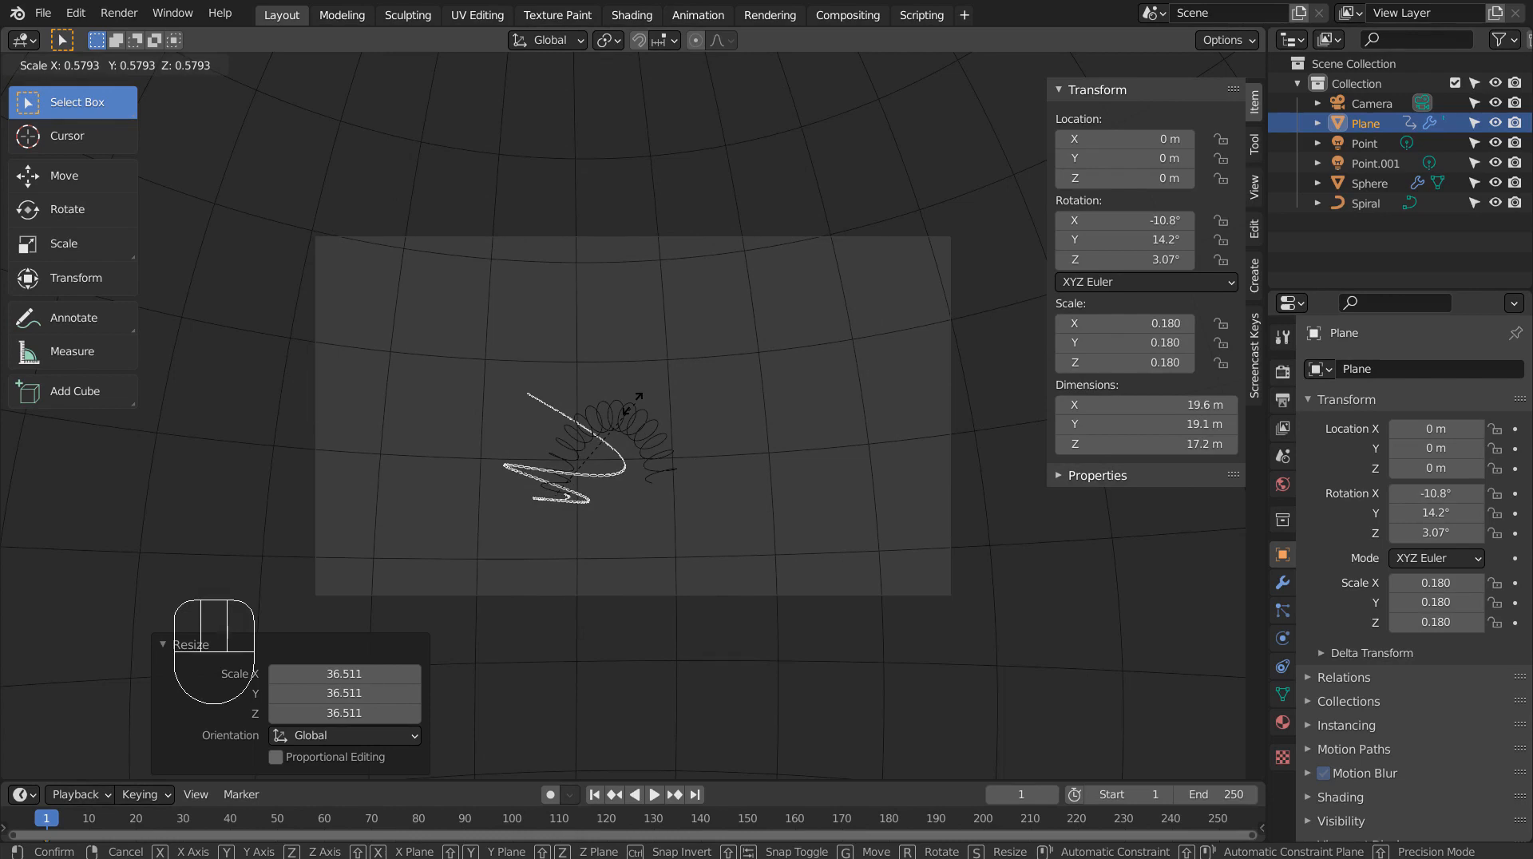
scroll(631, 404, "down", 6)
key("s")
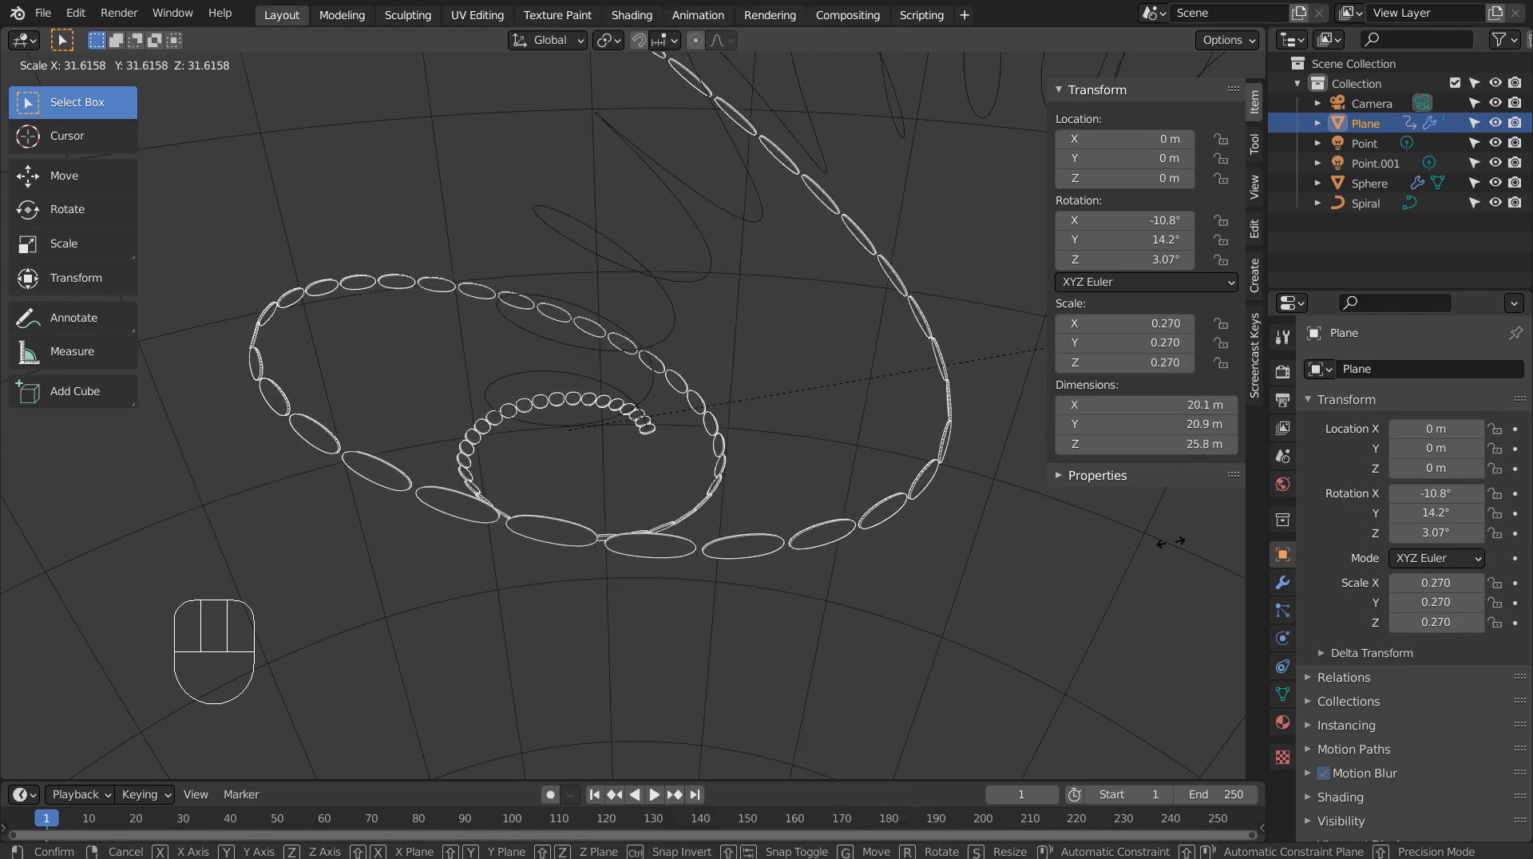
left_click(472, 79)
Step: In camera view, rescale the Plane object uniformly to -0.177, and finally to 0.588 on all axes
key("KP_0")
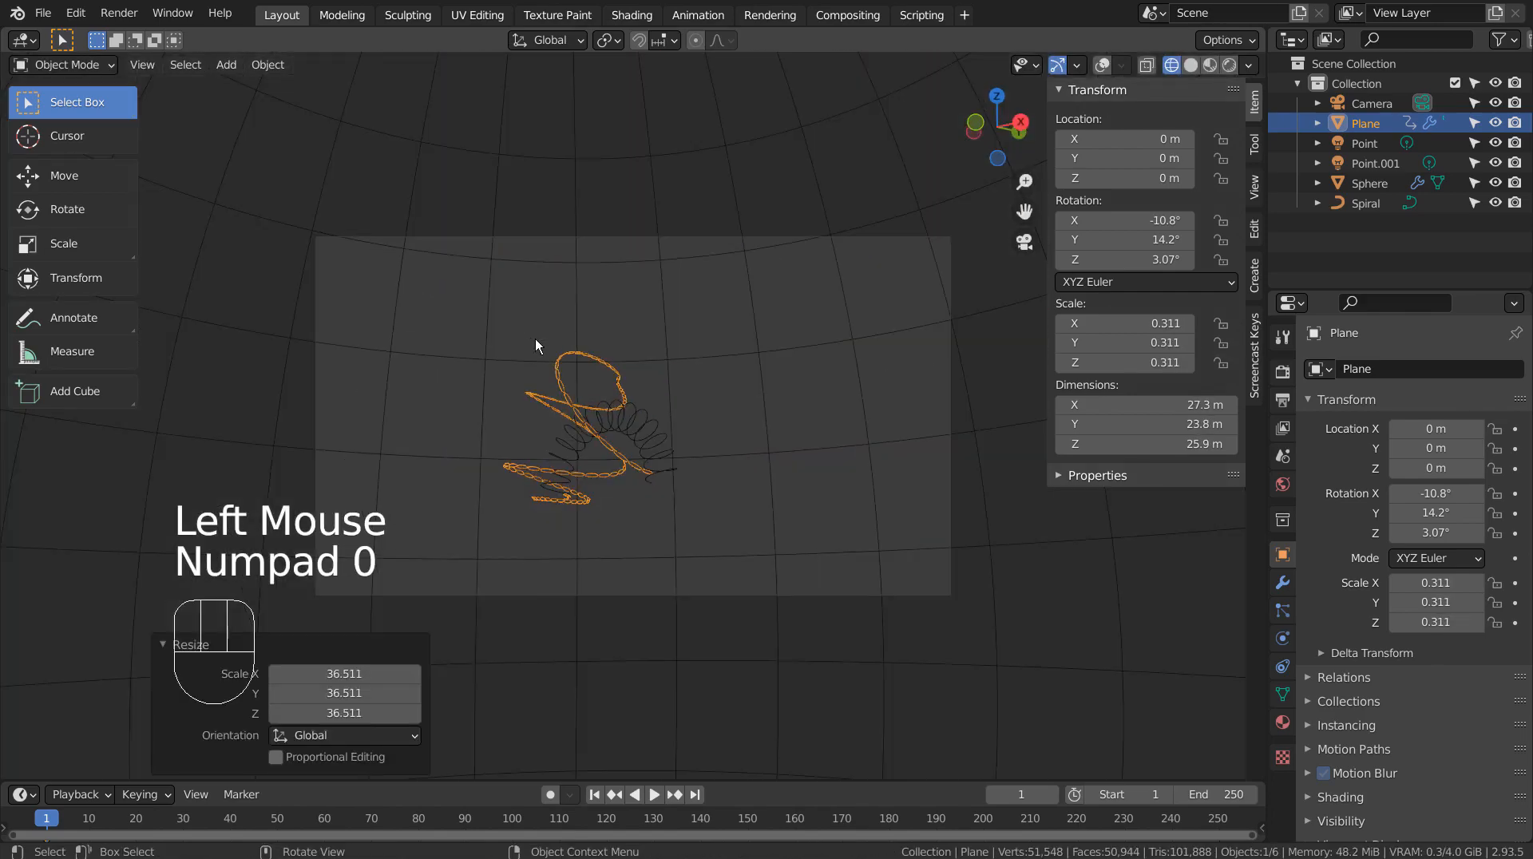
key("s")
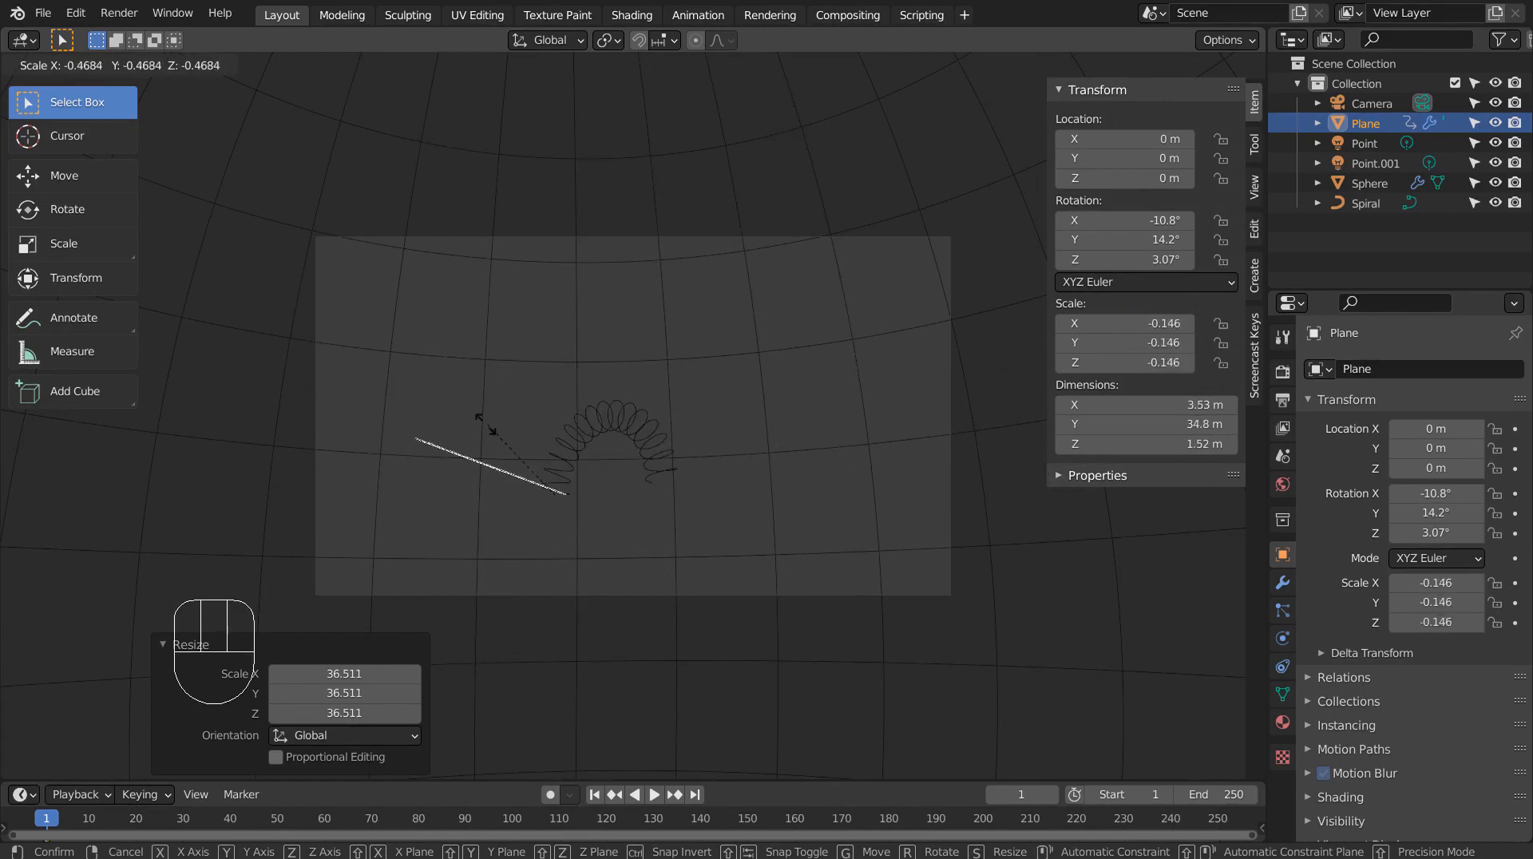
left_click(494, 433)
scroll(642, 506, "up", 4)
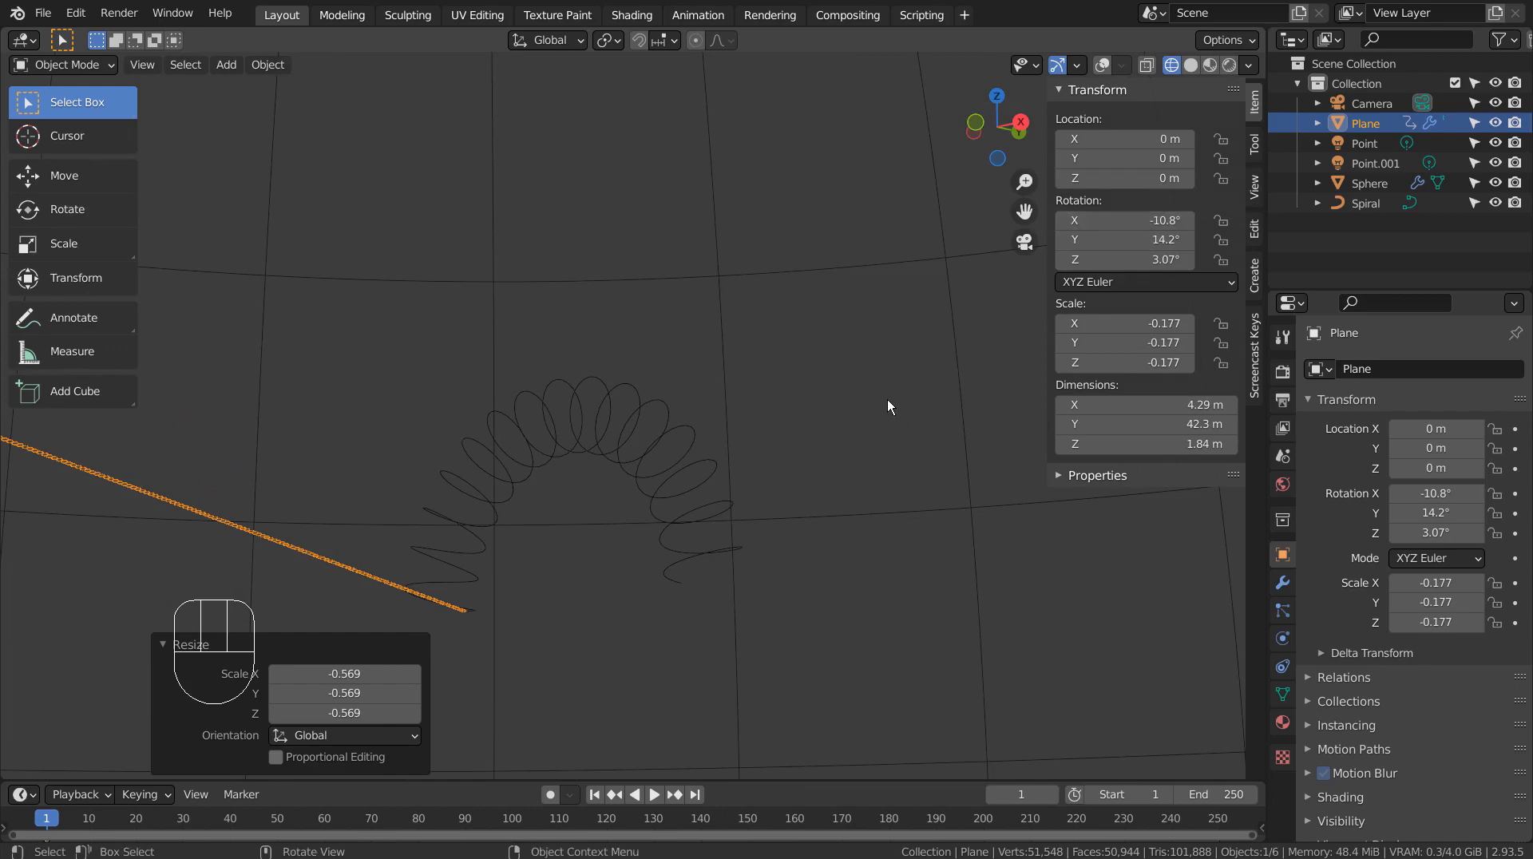
key("s")
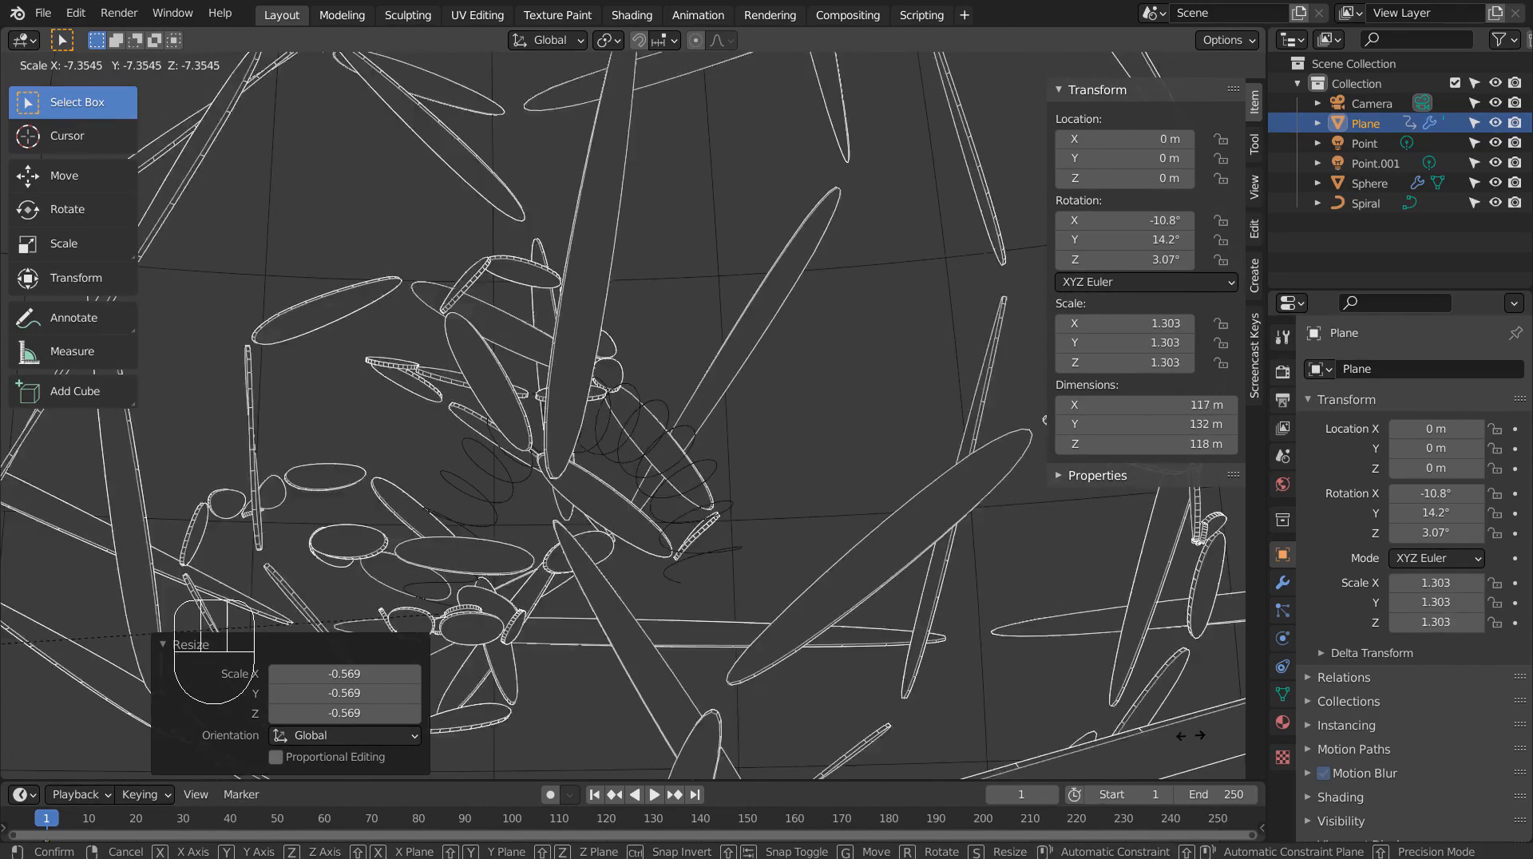
left_click(899, 689)
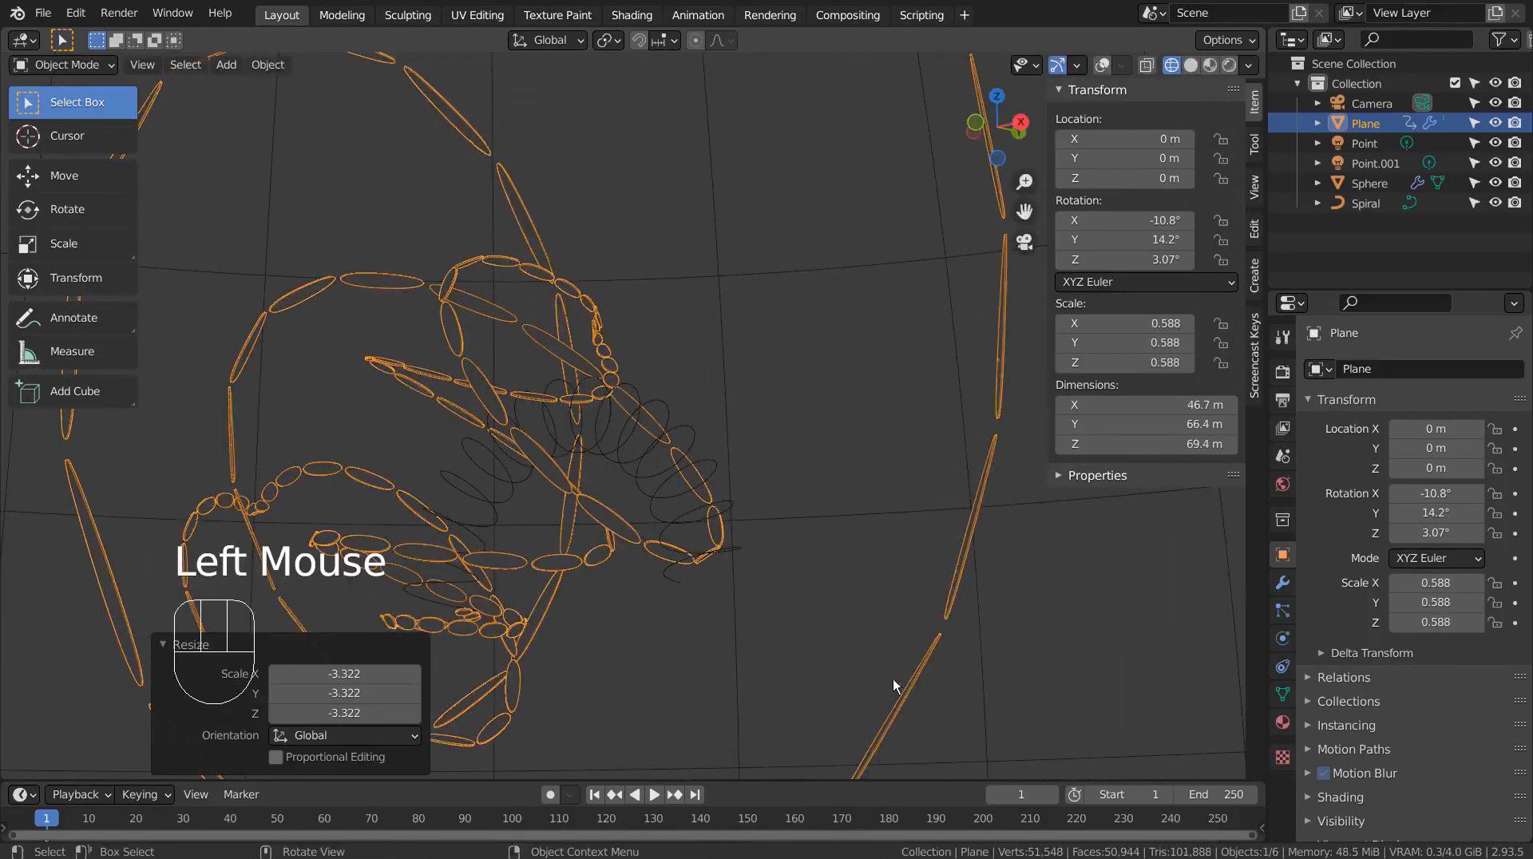